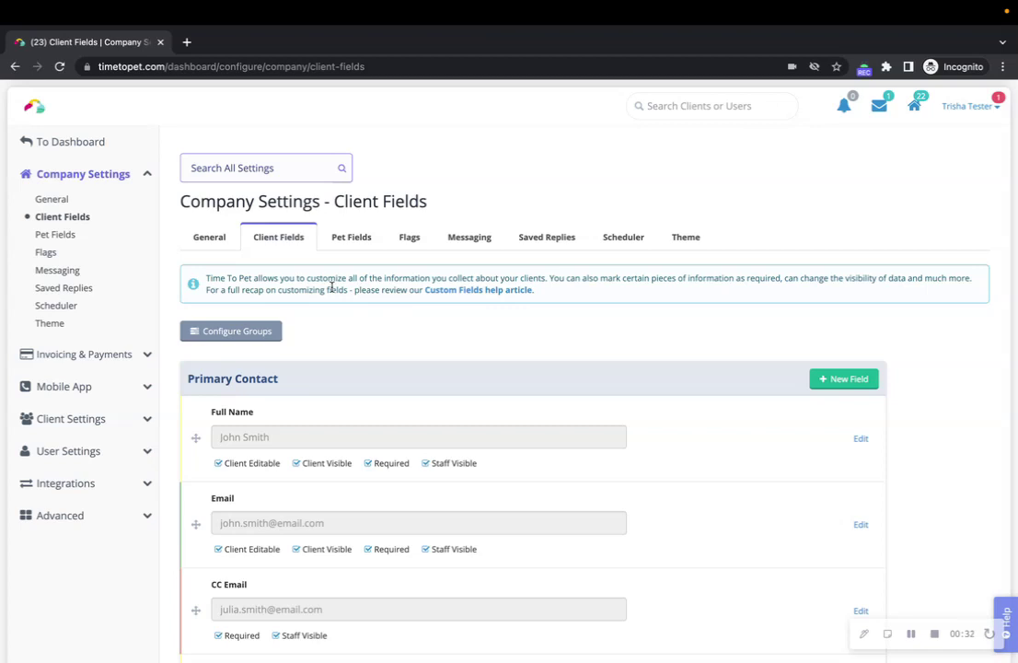
Step: Glance at Pet Fields, then return to Client Fields and scroll through its field list
left_click(345, 243)
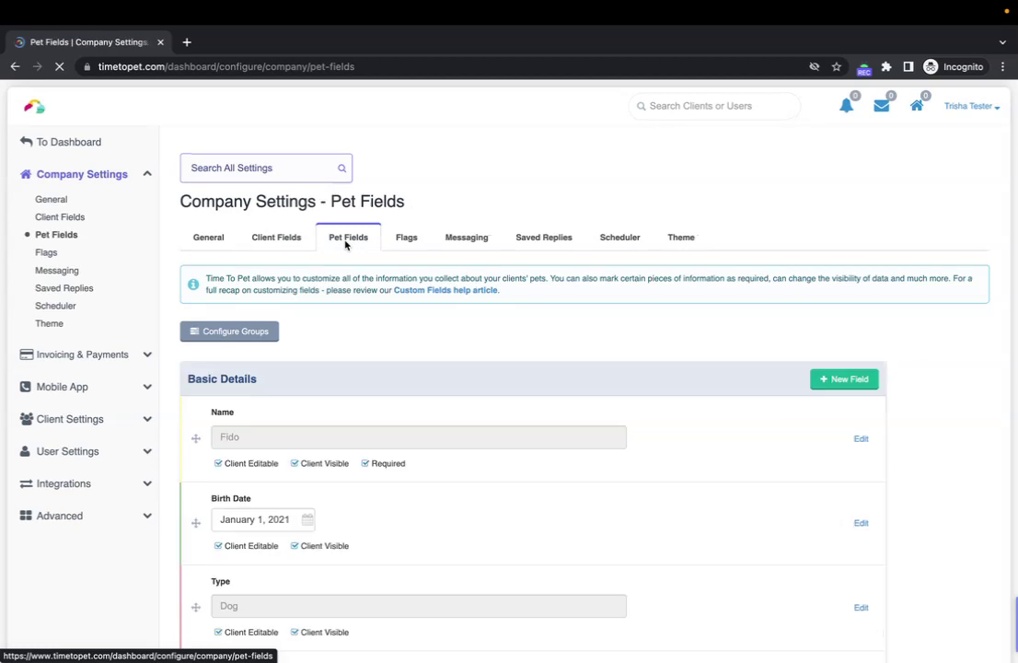
left_click(278, 241)
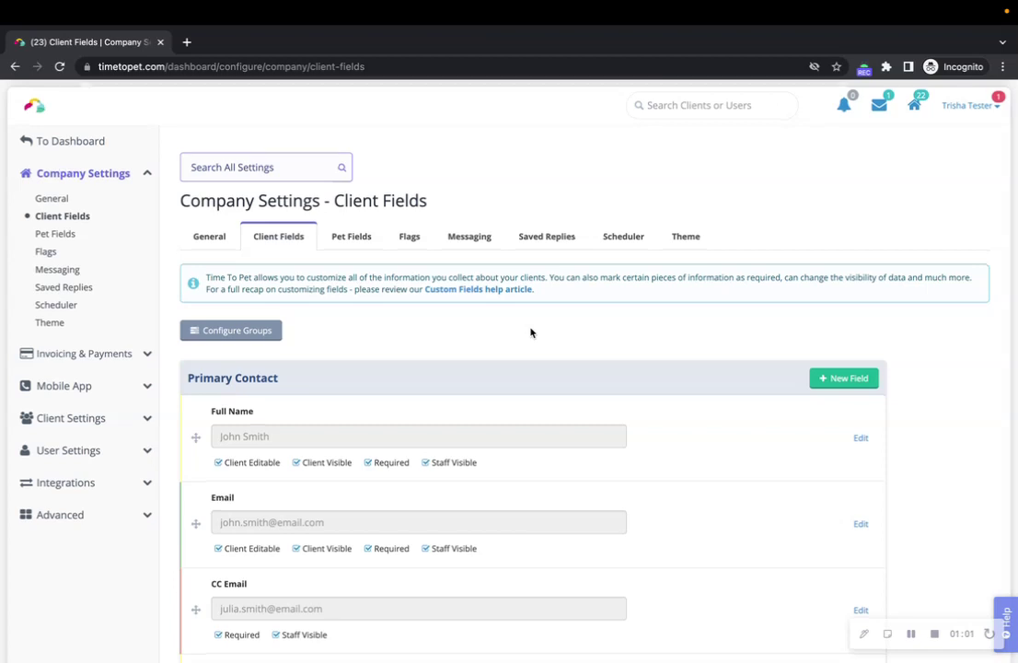
scroll(530, 332, "down", 2)
scroll(530, 333, "down", 1)
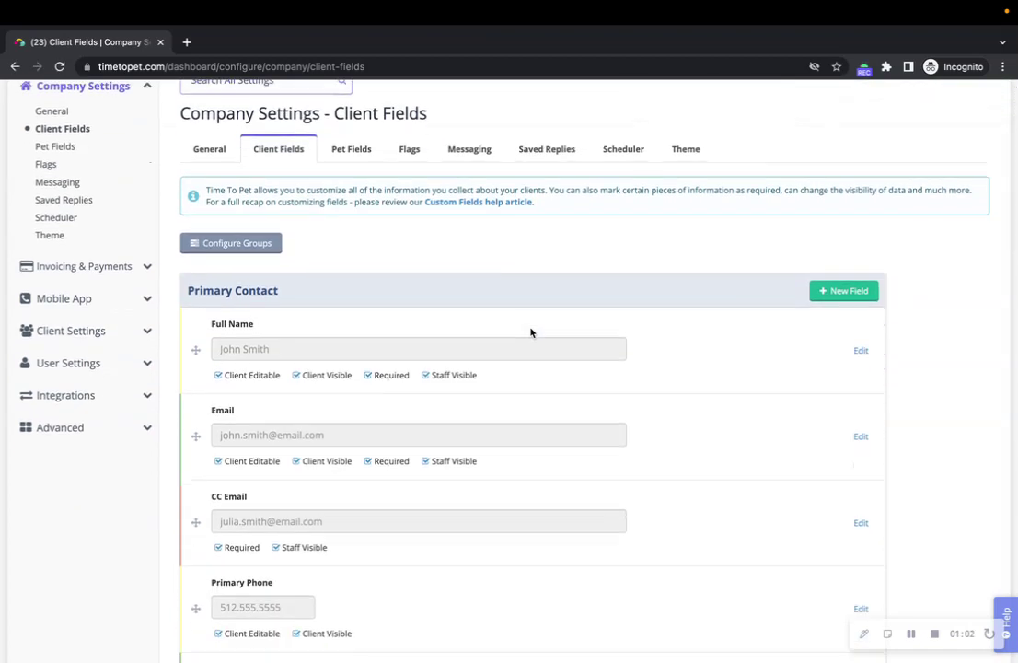
scroll(531, 332, "down", 2)
scroll(531, 332, "down", 1)
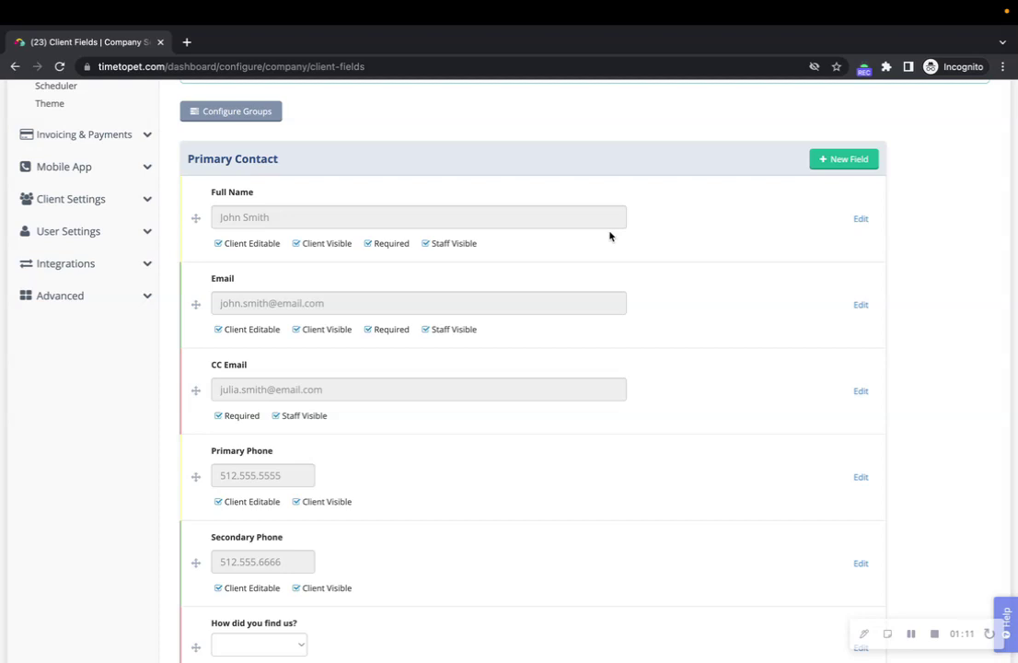
scroll(609, 236, "up", 1)
Step: Open Configure Groups and add a fifth group, New Group, below Emergency Contact
left_click(256, 145)
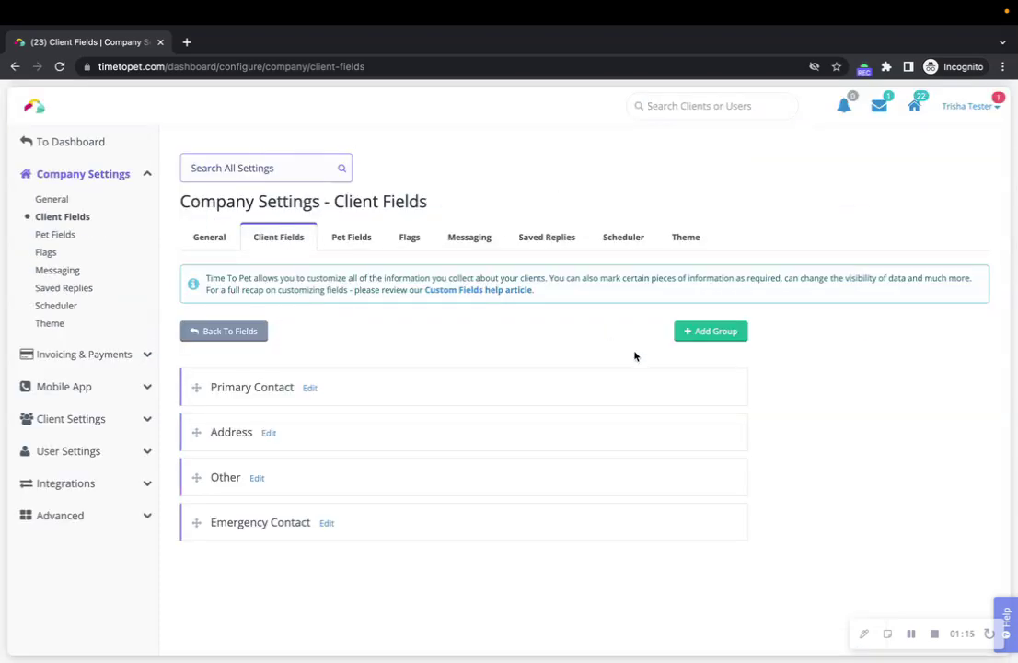
left_click(739, 335)
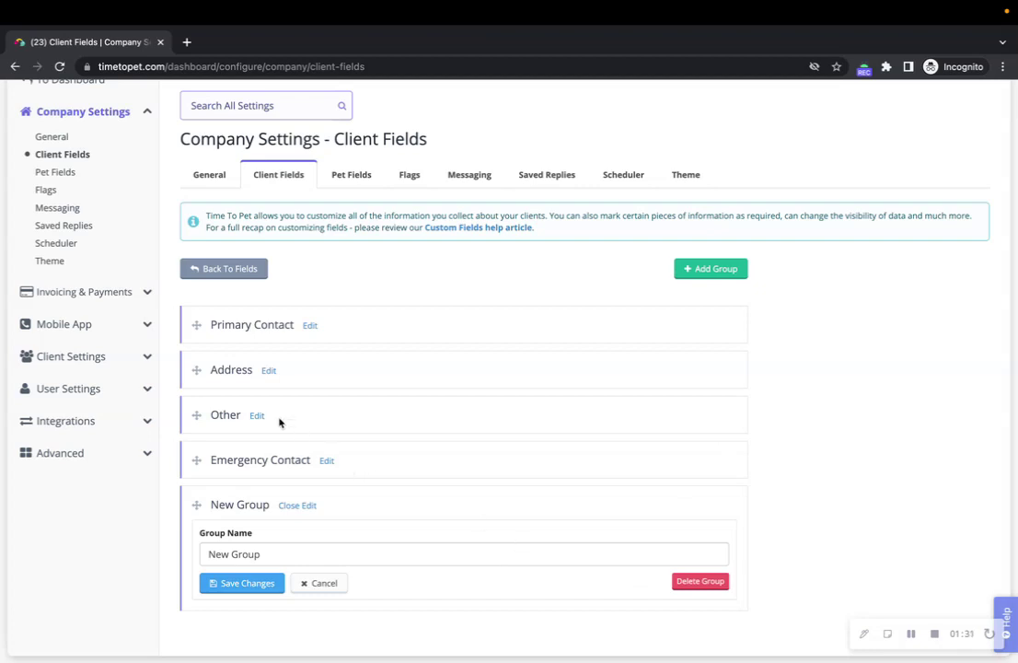
Step: Review the Emergency Contact group's settings and cancel without changes
left_click(328, 462)
scroll(570, 497, "down", 1)
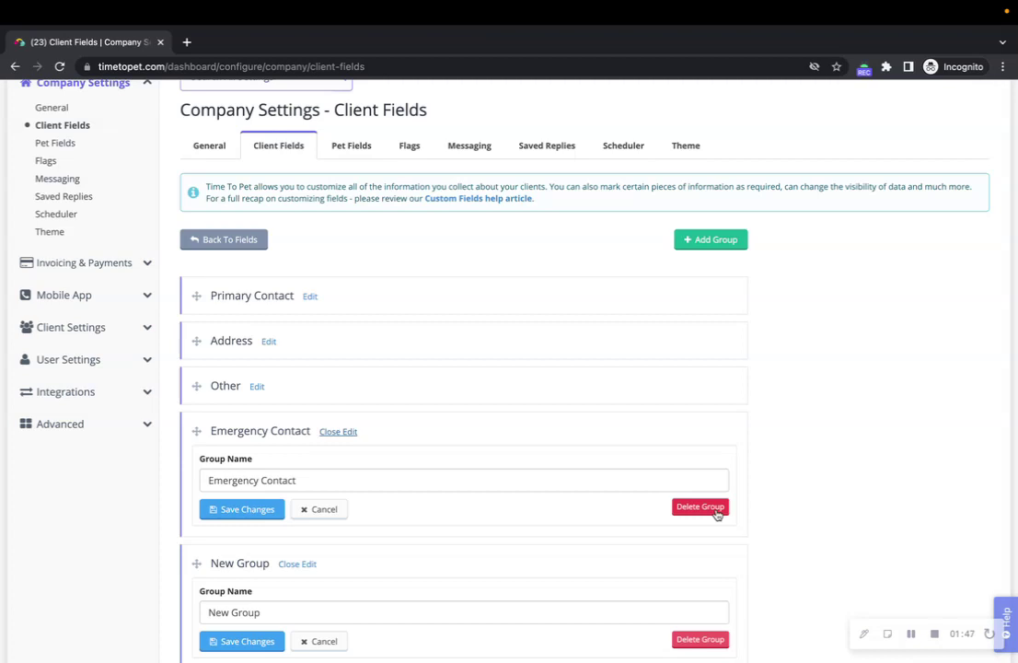
left_click(318, 509)
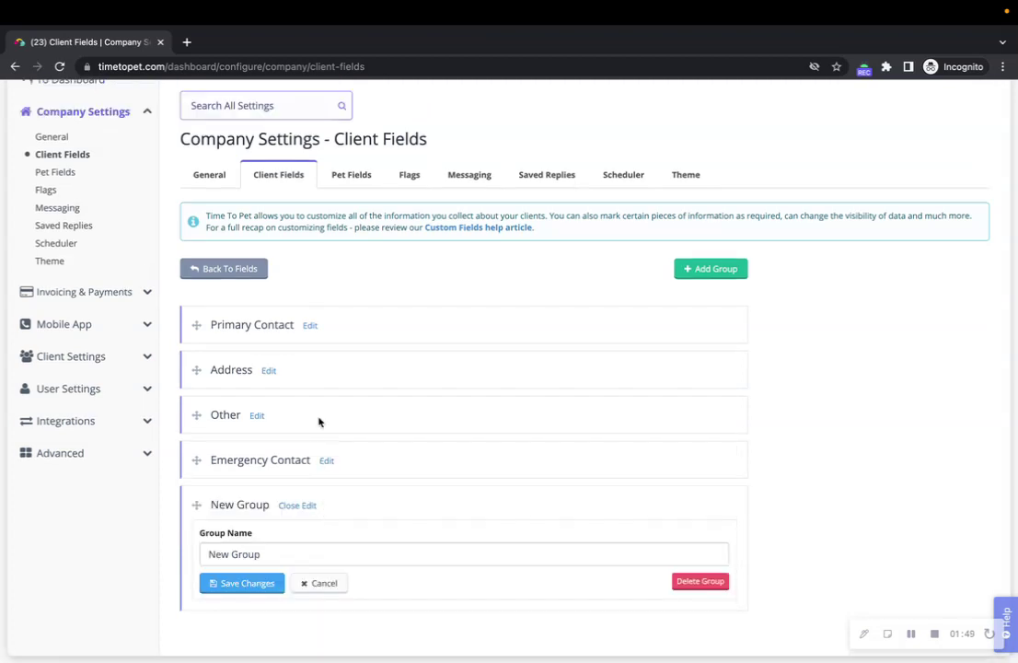
Step: Review the Other group's settings, then close the Other and New Group editors
left_click(256, 415)
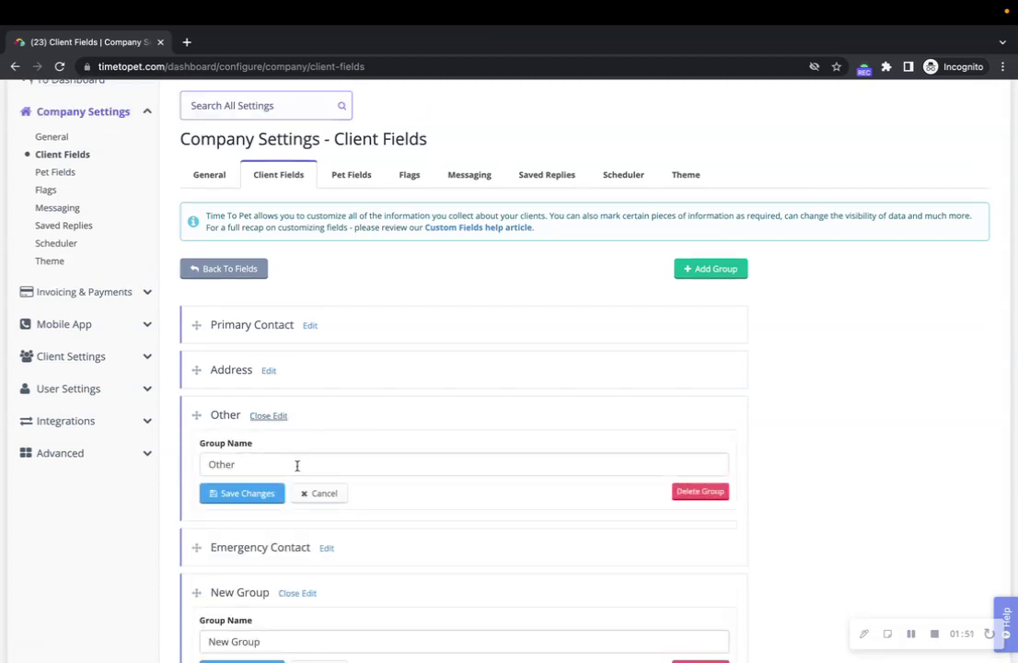
double_click(298, 465)
scroll(377, 449, "down", 1)
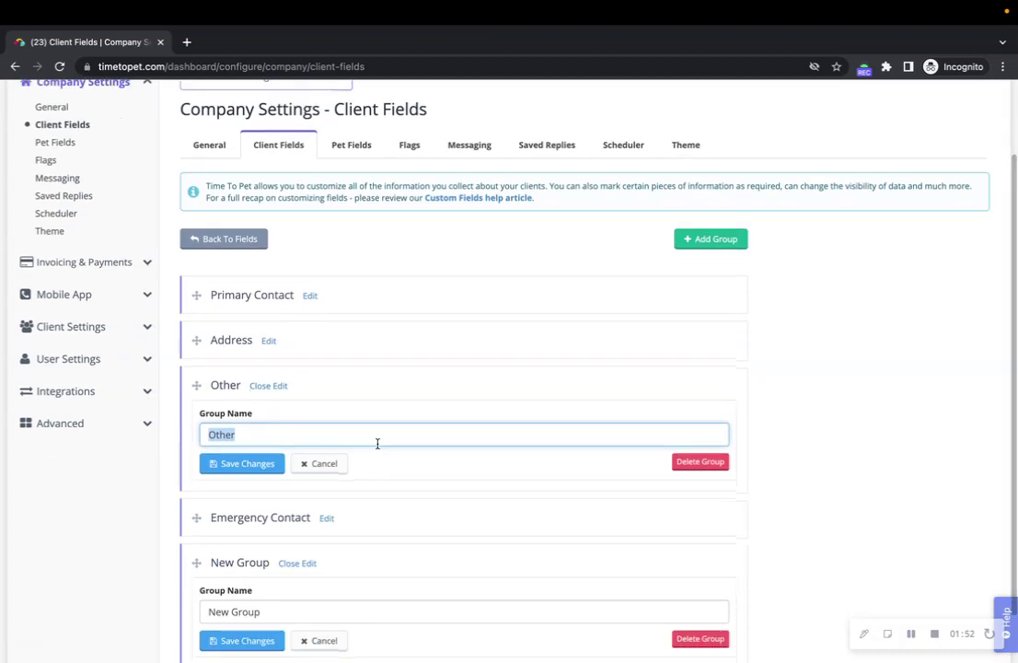
scroll(377, 446, "down", 1)
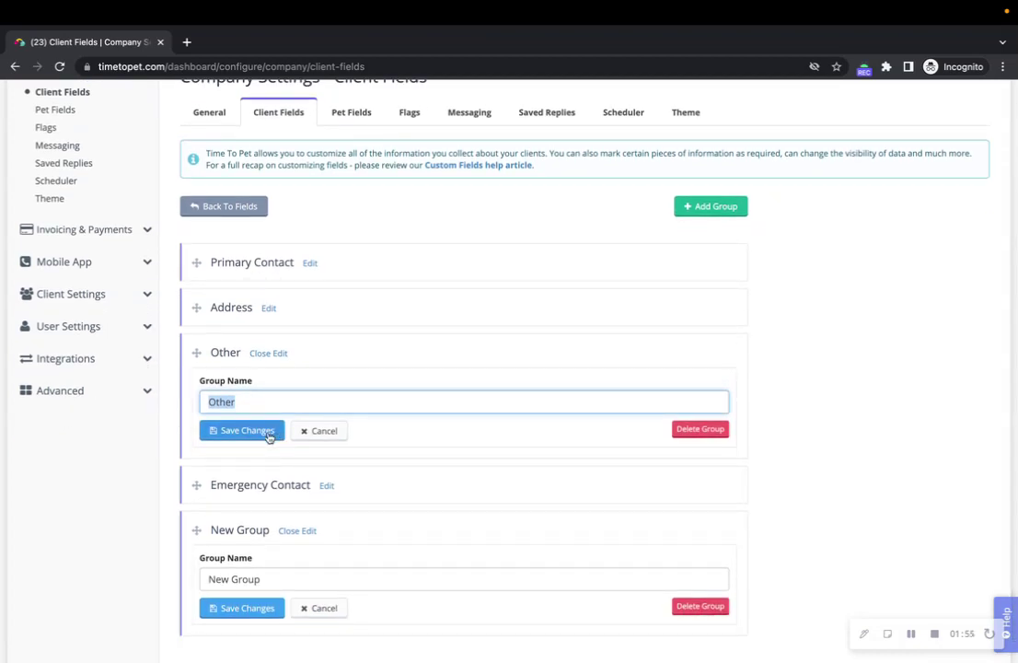
left_click(337, 440)
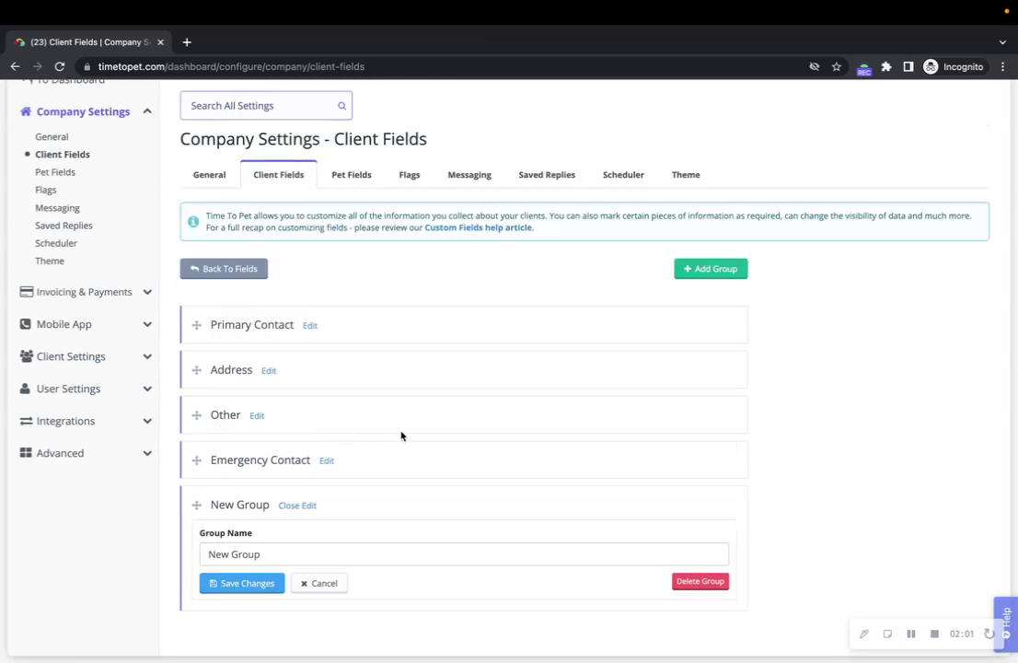
left_click(343, 587)
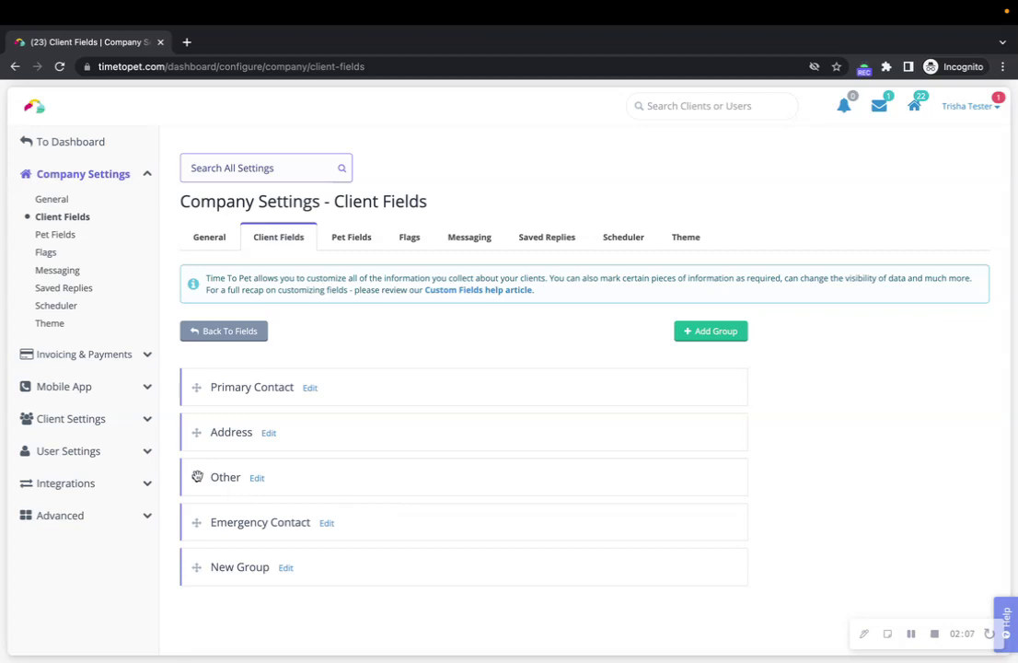
Step: Drag the Other group below New Group and go back to the field list
left_click_drag(197, 477, 213, 547)
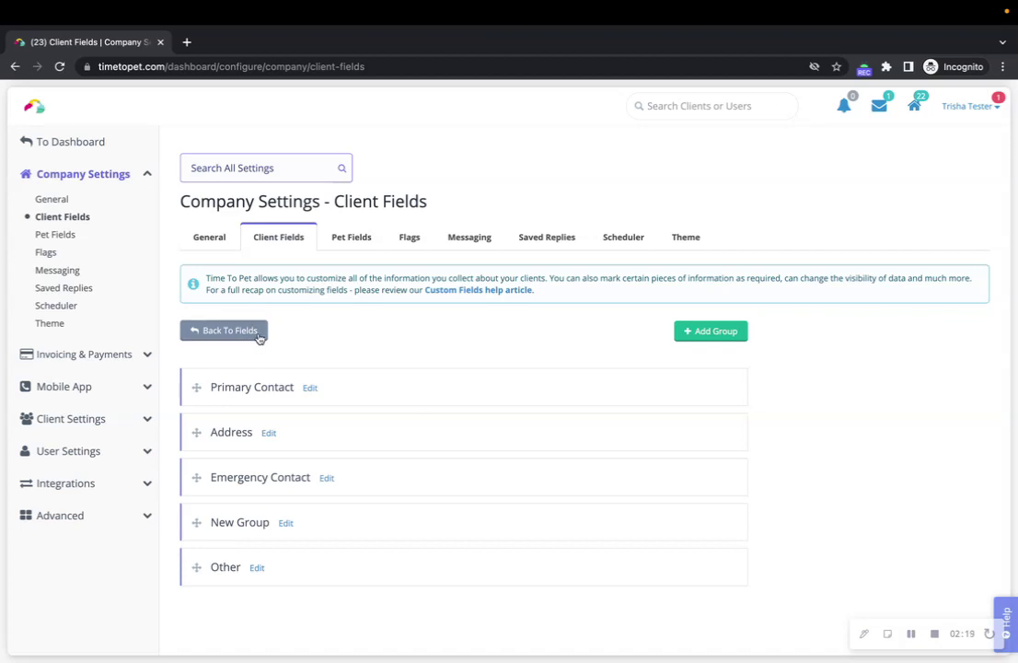
left_click(259, 336)
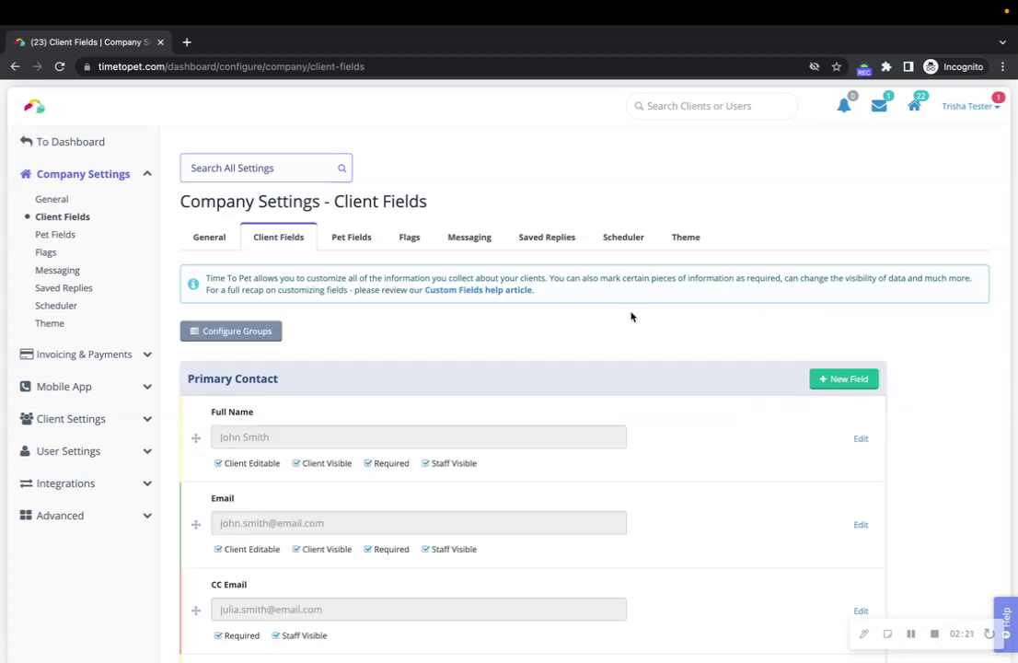
scroll(631, 315, "down", 2)
scroll(644, 326, "down", 1)
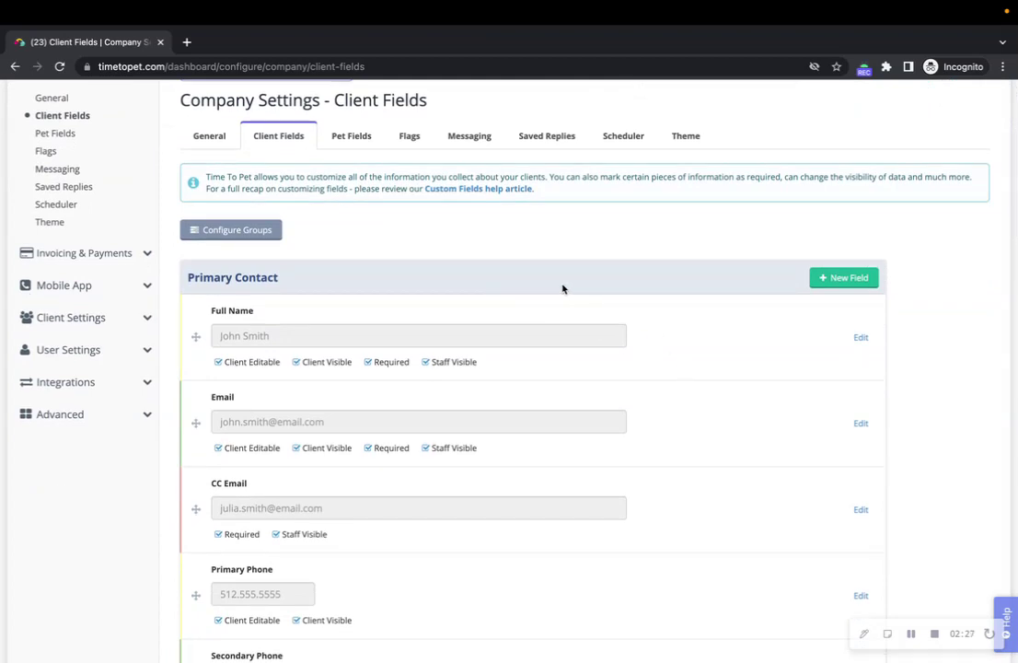
Step: Add a Text Box field named New Field below 'How did you find us?' in Primary Contact
left_click(857, 284)
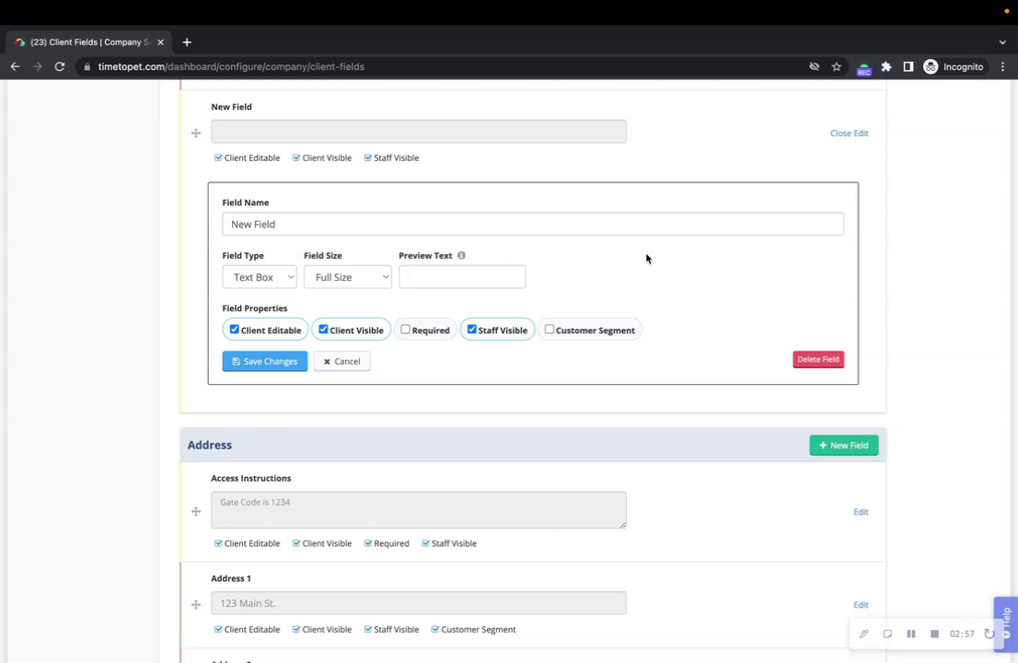
scroll(646, 258, "up", 5)
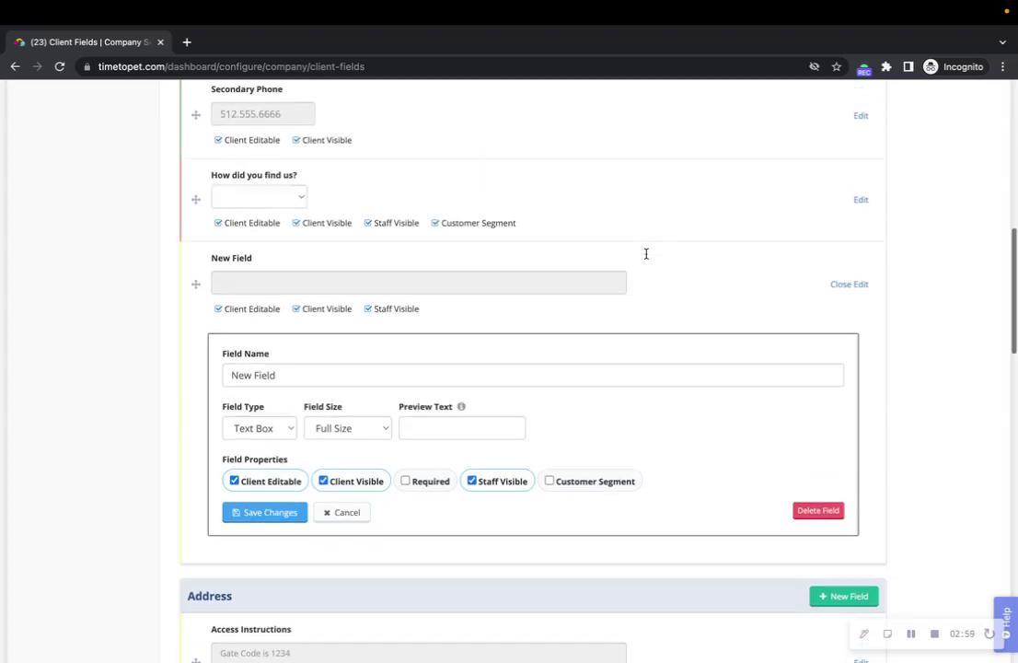
scroll(646, 258, "up", 1)
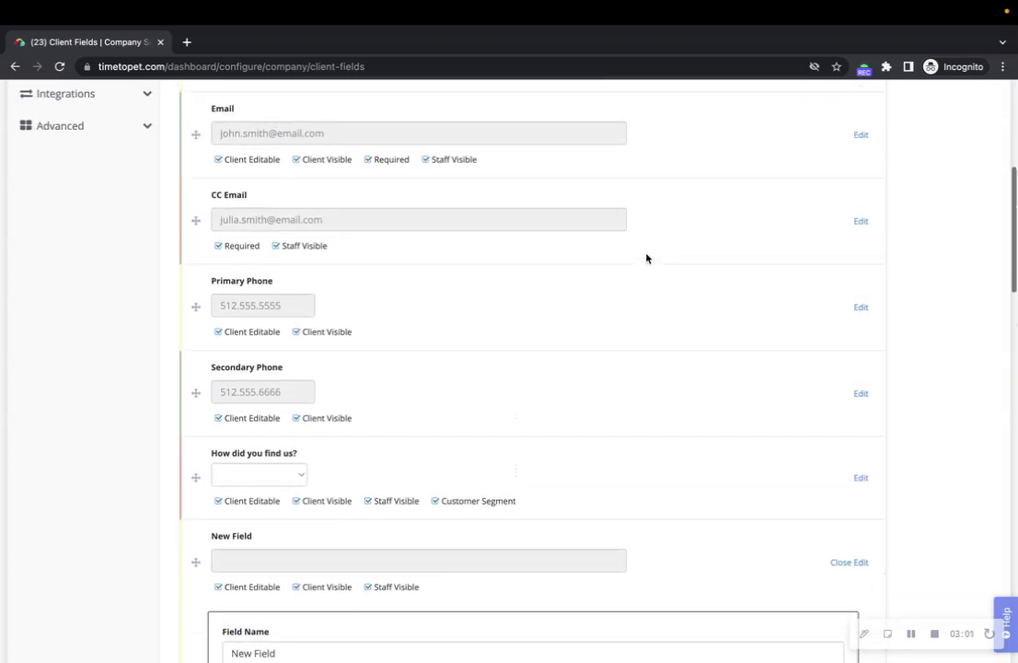
left_click(860, 310)
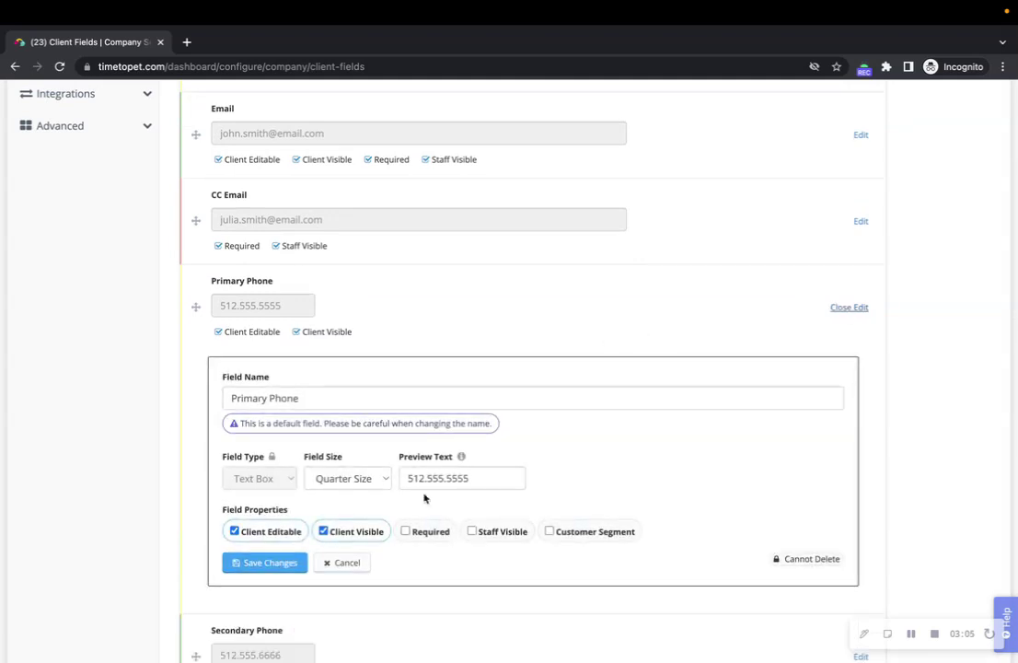
scroll(425, 495, "down", 2)
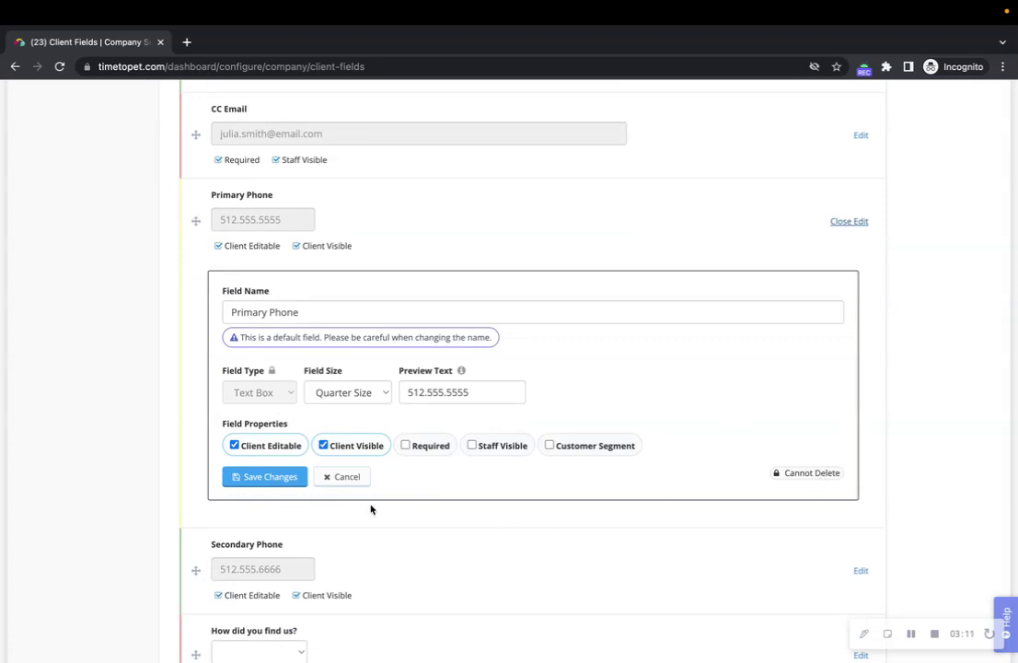
left_click(343, 478)
scroll(507, 481, "down", 3)
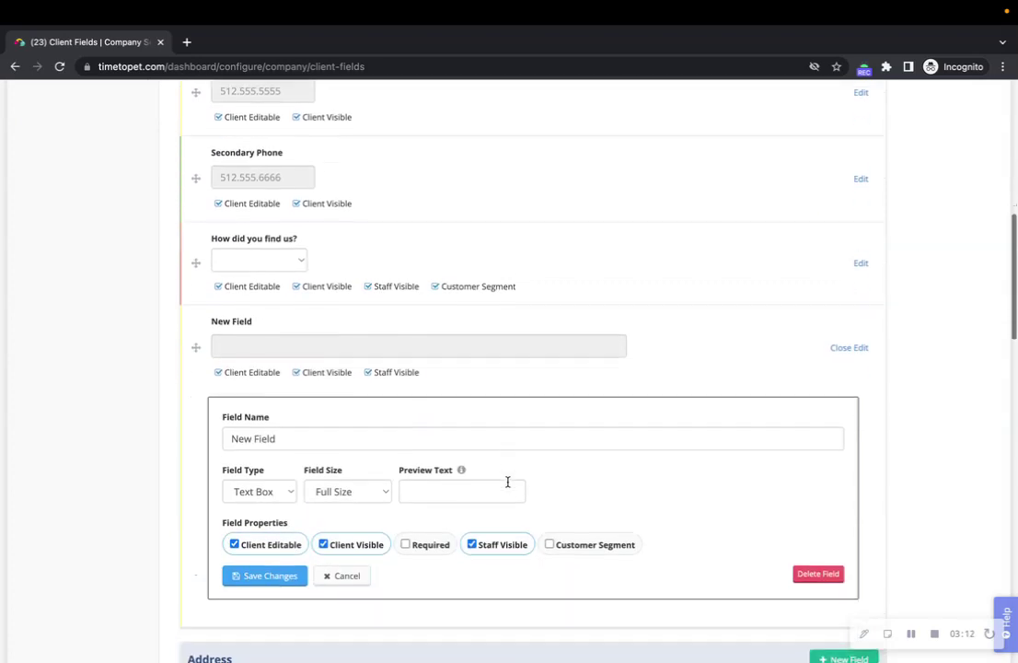
scroll(507, 481, "down", 2)
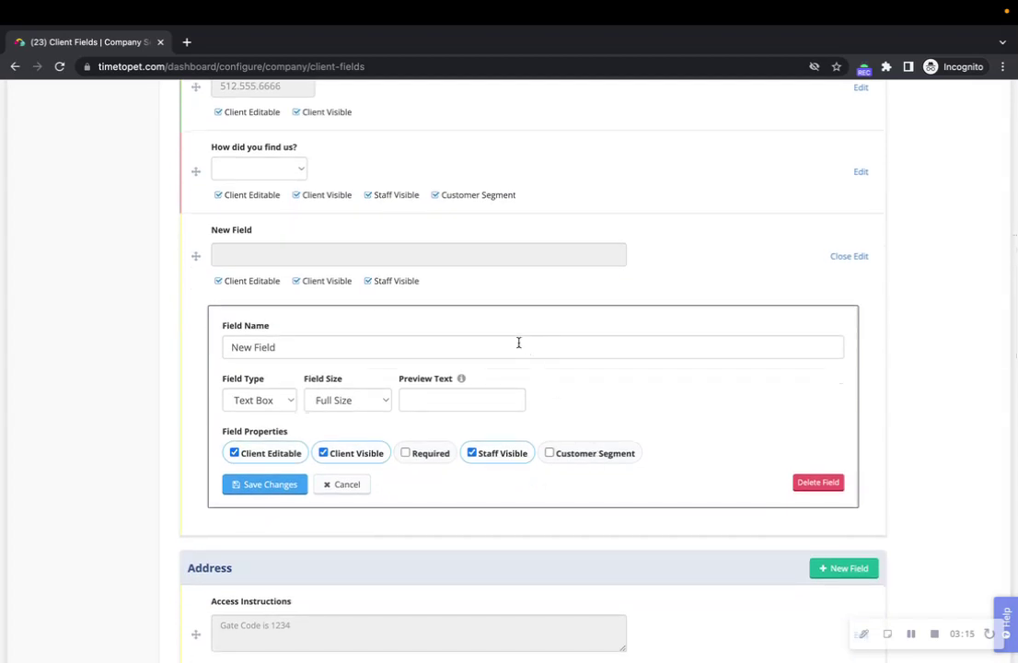
Step: Replace the new field's placeholder name with 'Food and Water Bowl Location'
triple_click(518, 346)
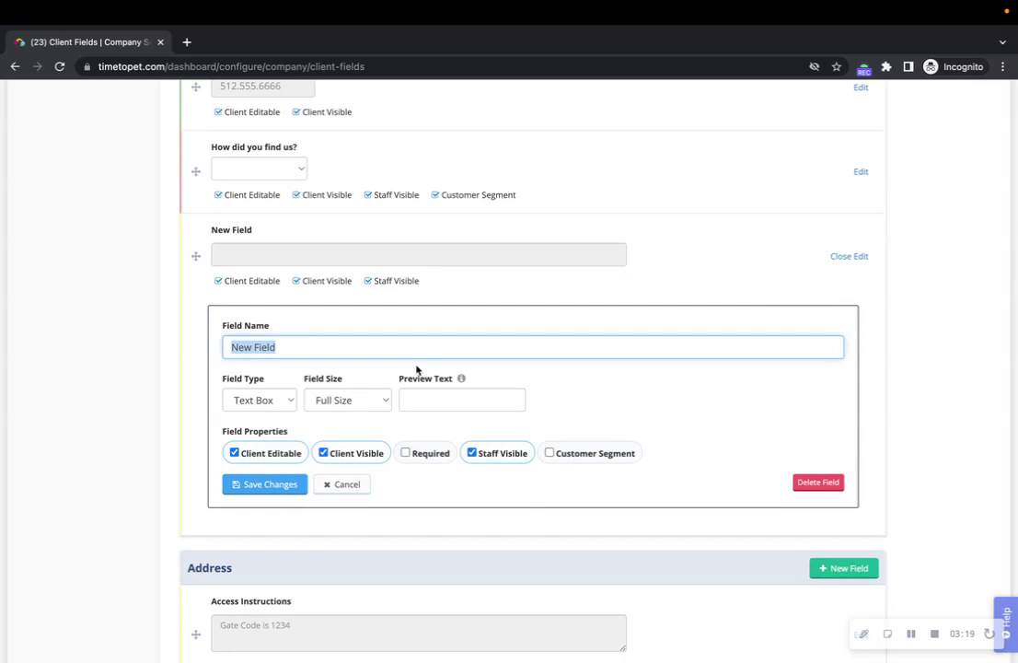
key("BackSpace")
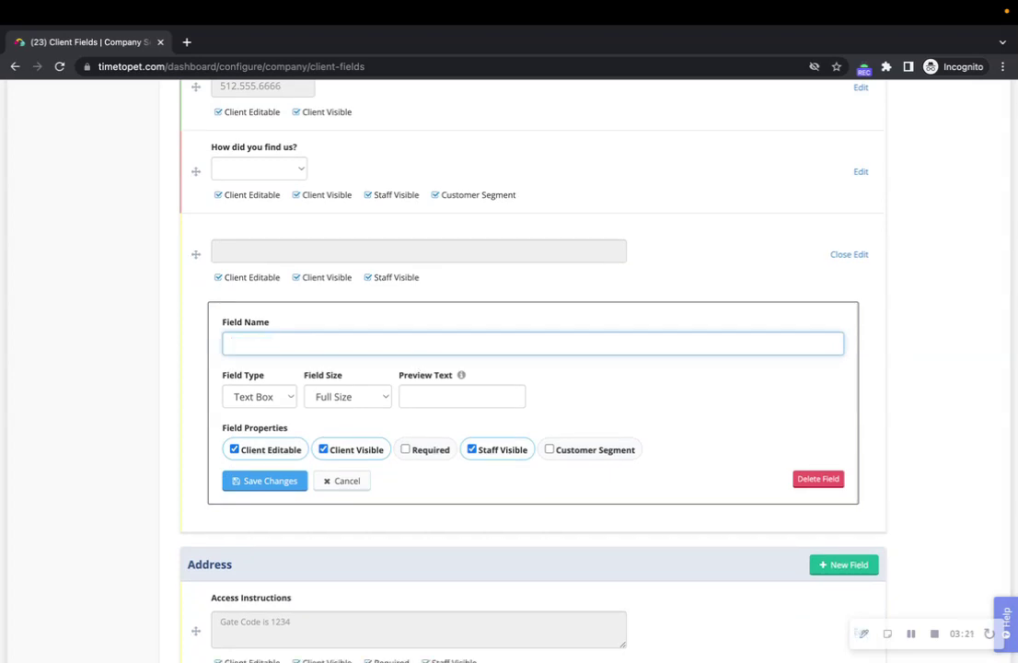
type("Food and ")
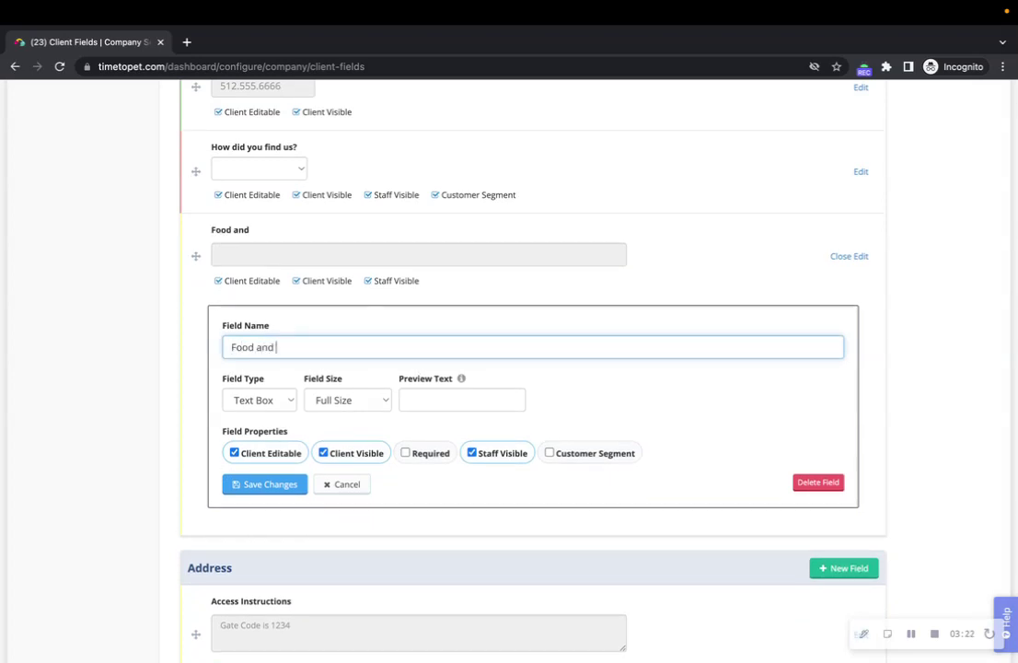
type("Water Bowl ")
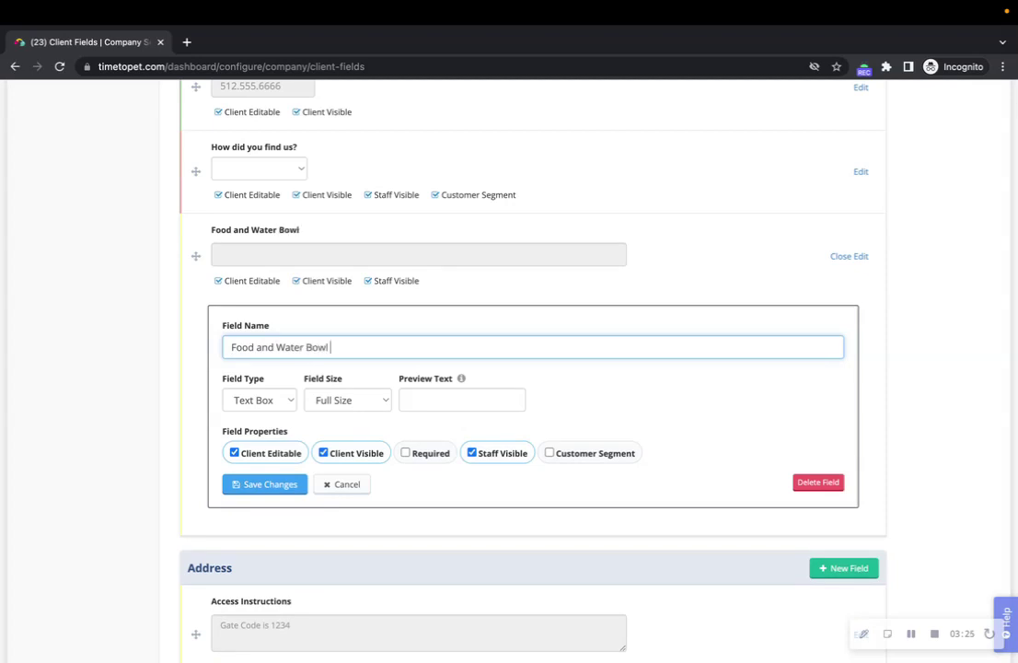
type("Location")
left_click(305, 378)
scroll(305, 377, "down", 1)
Step: Try the Text Area and Yes/No field types, then switch back to Text Box
scroll(305, 377, "down", 1)
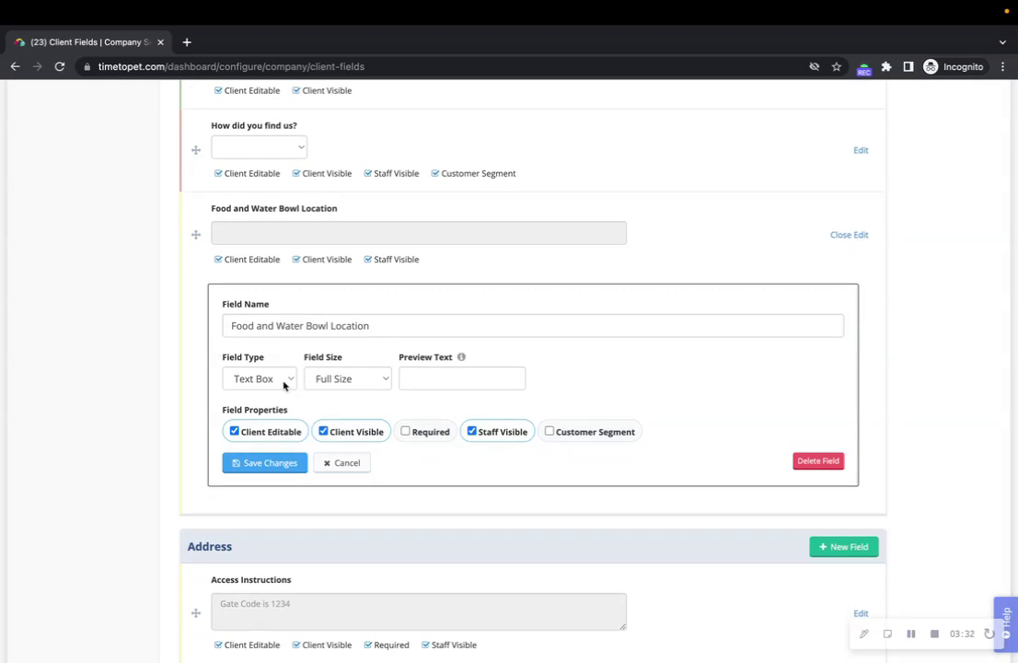
left_click(284, 386)
left_click(284, 393)
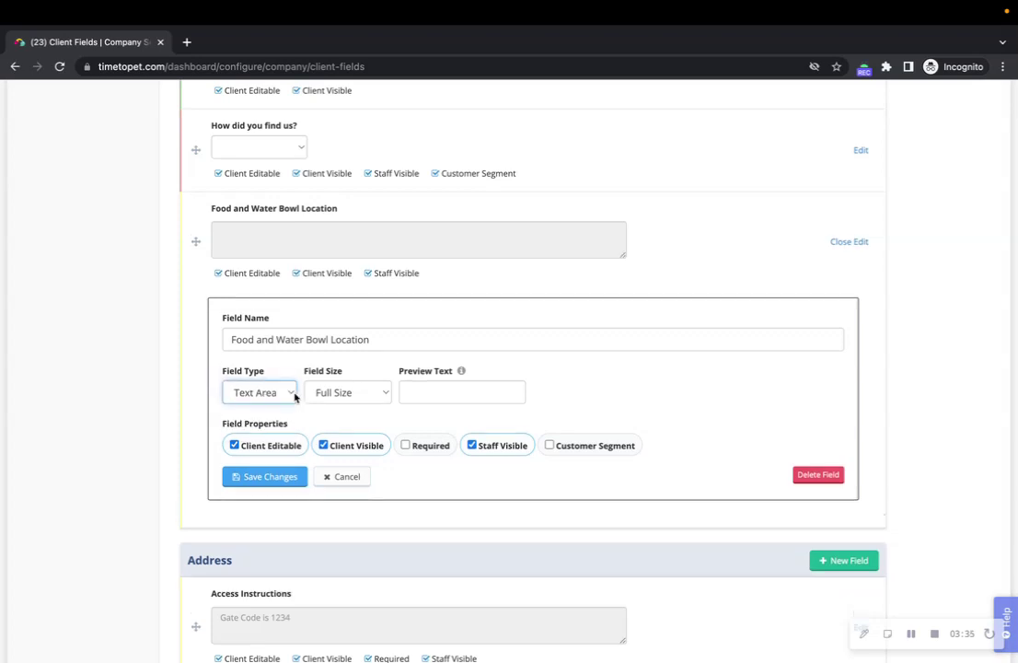
left_click(285, 393)
left_click(282, 409)
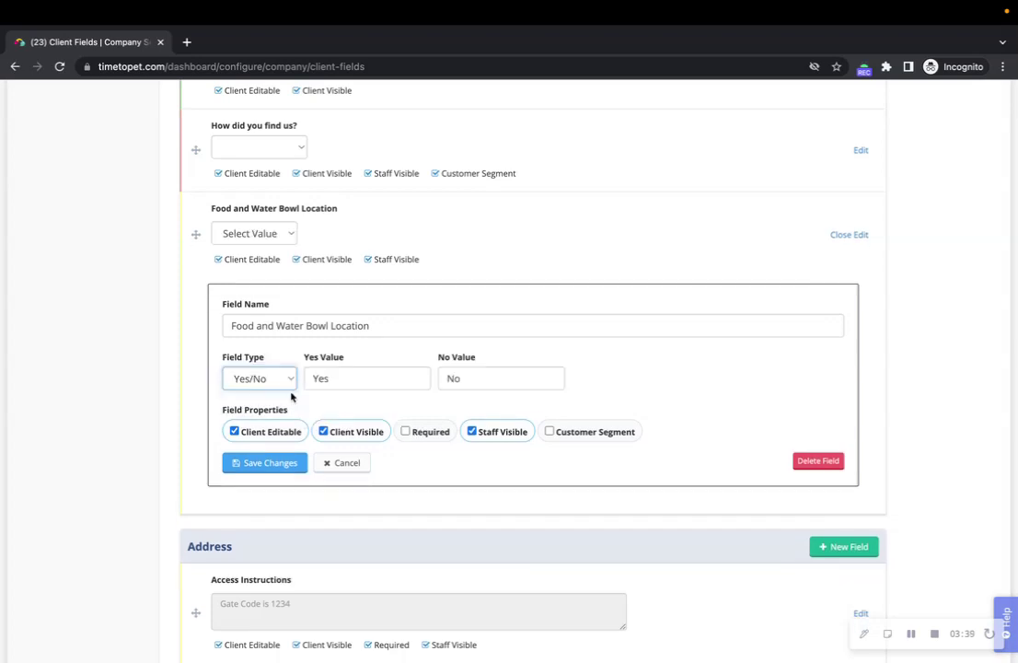
left_click(278, 384)
left_click(266, 348)
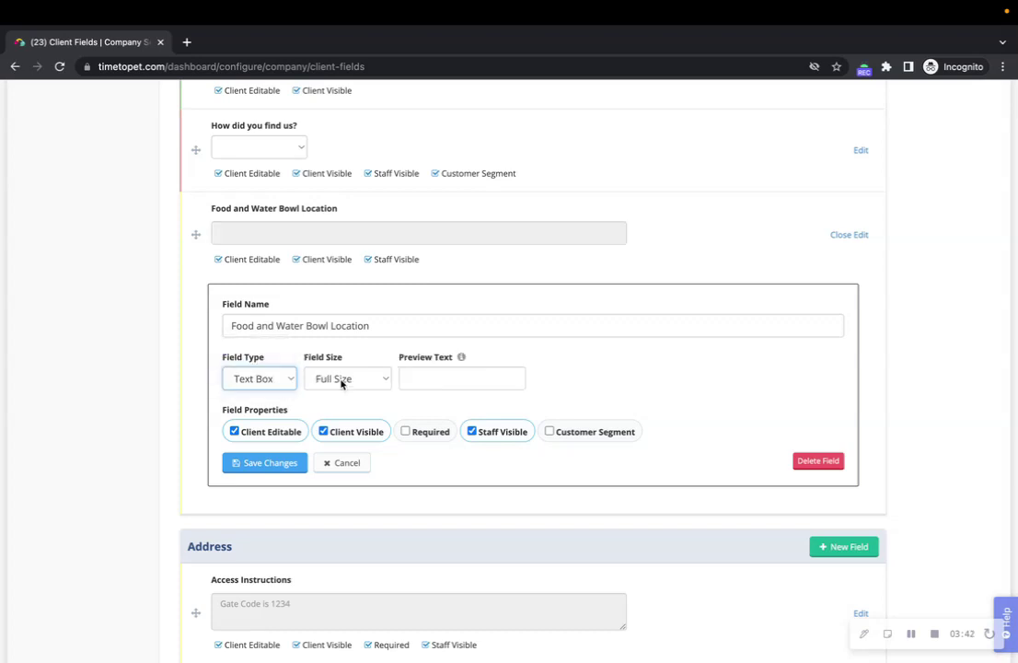
Step: Set the field type to Yes/No, with Yes and No as its answer labels
left_click(277, 386)
left_click(254, 394)
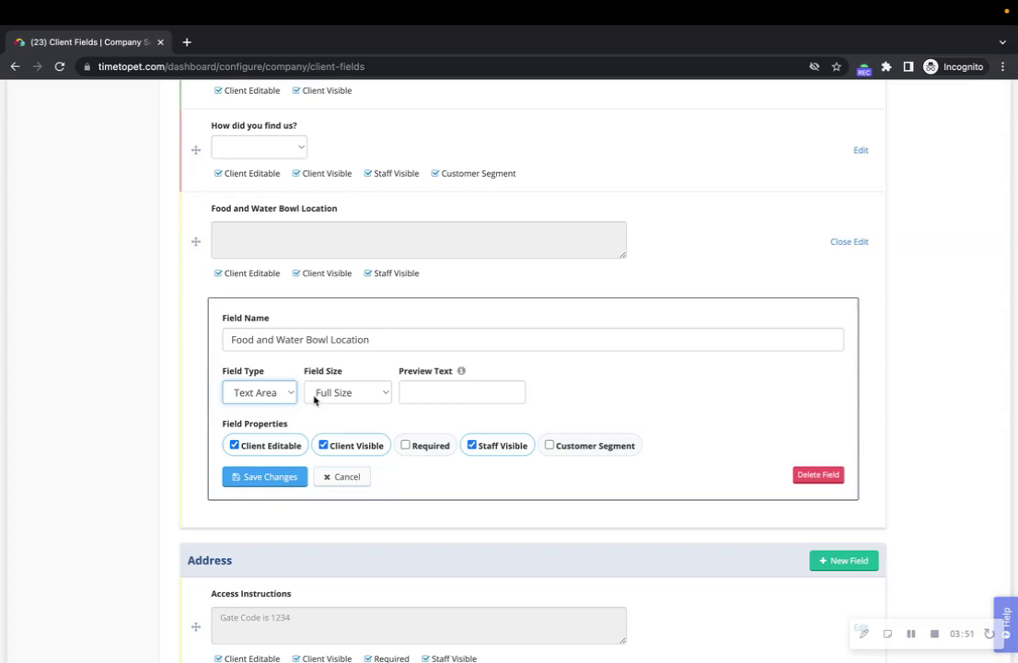
left_click(286, 397)
left_click(250, 409)
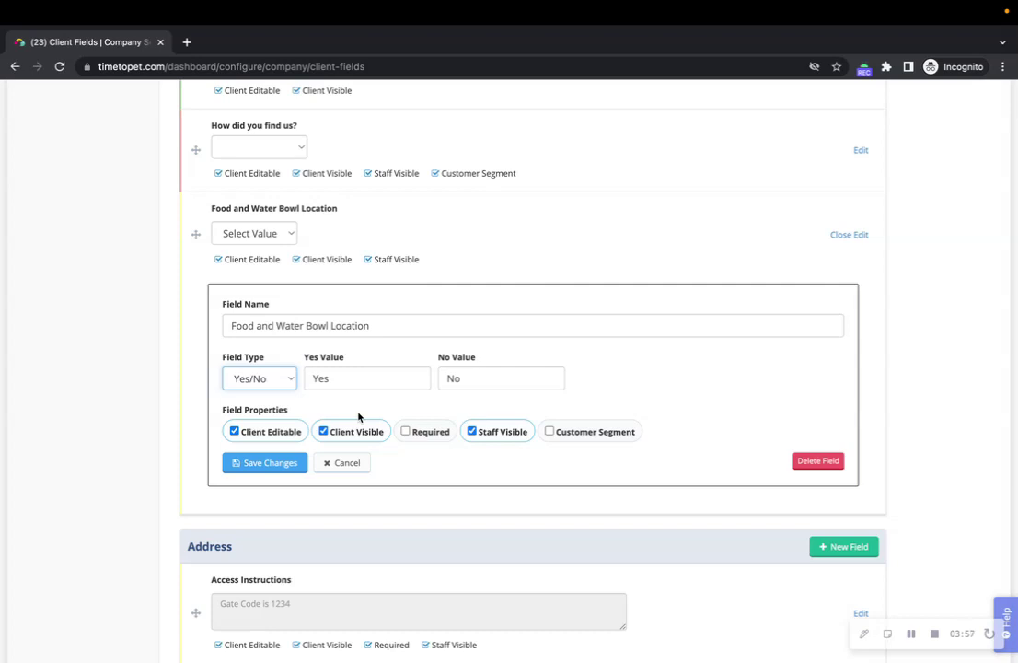
double_click(367, 376)
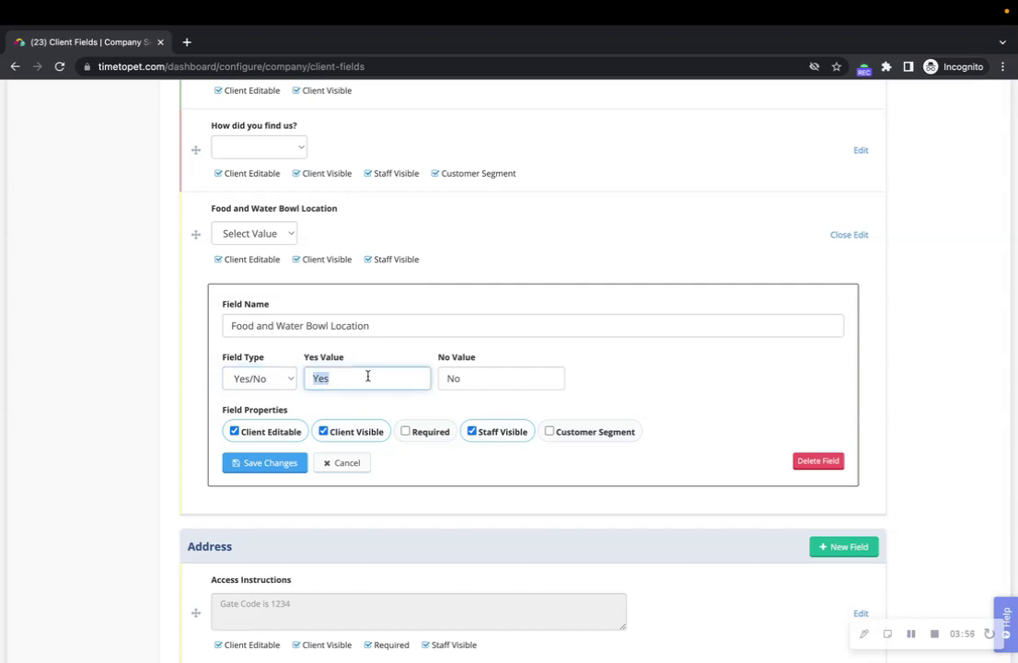
double_click(484, 378)
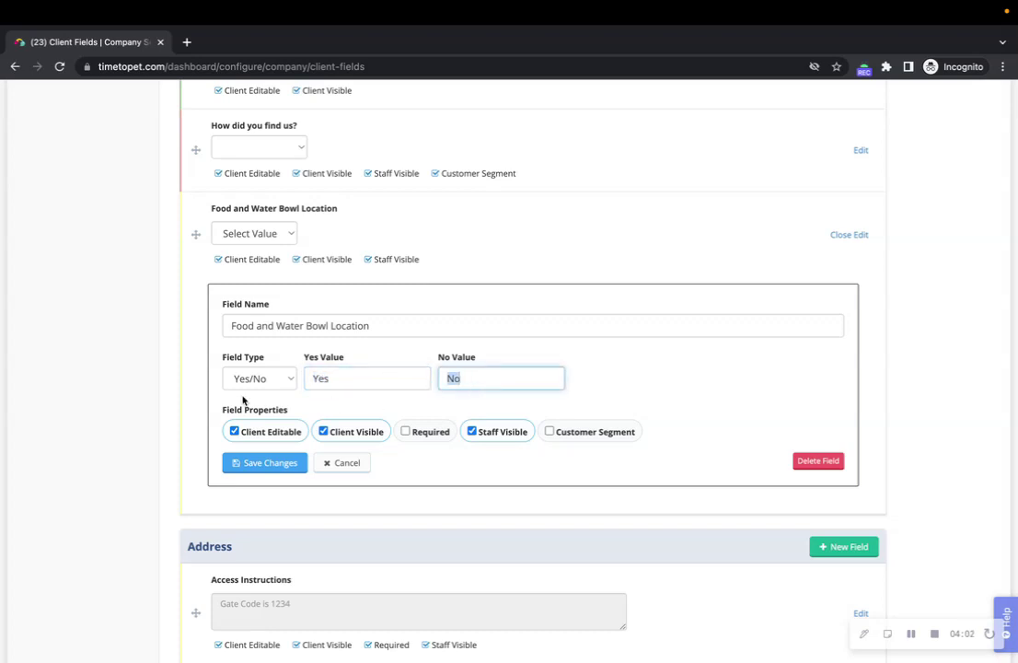
left_click(271, 386)
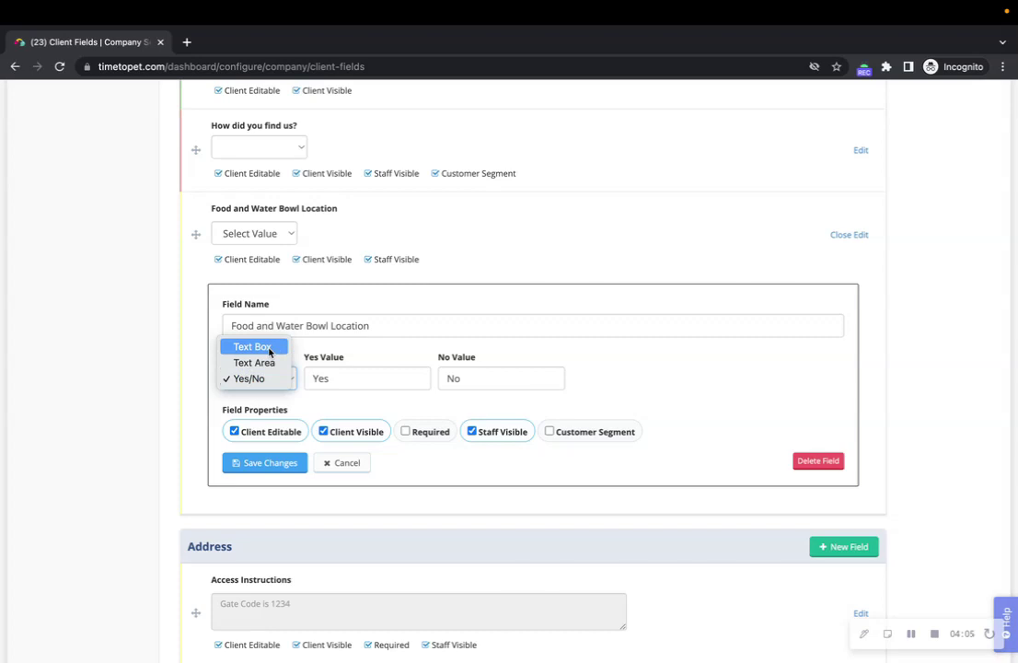
Step: Switch the field to Text Box and try Half Size, then Quarter Size
left_click(270, 348)
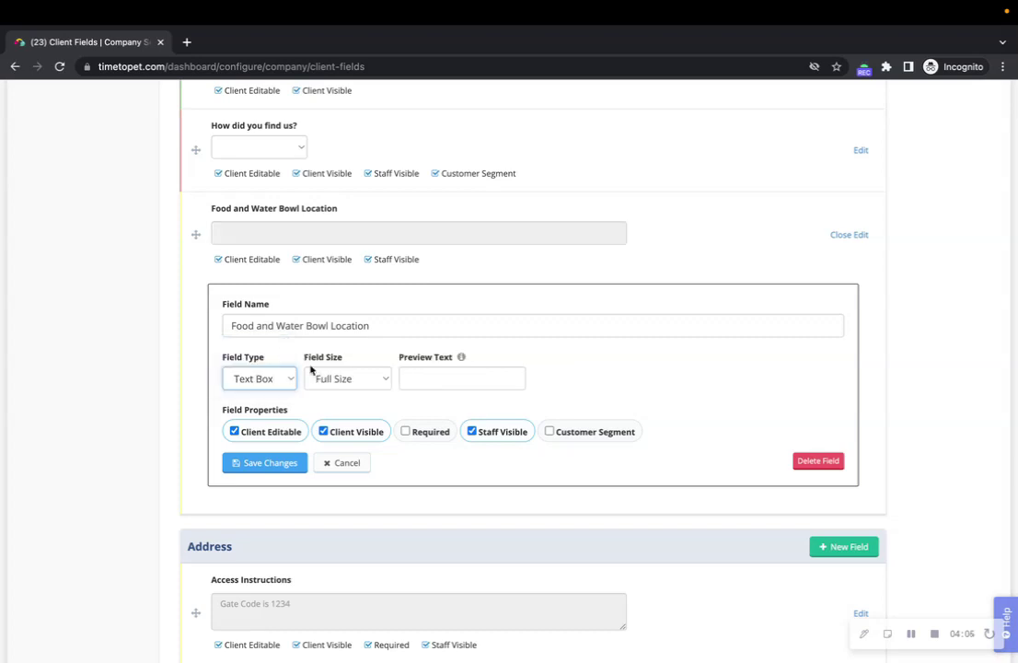
left_click(434, 382)
left_click(365, 383)
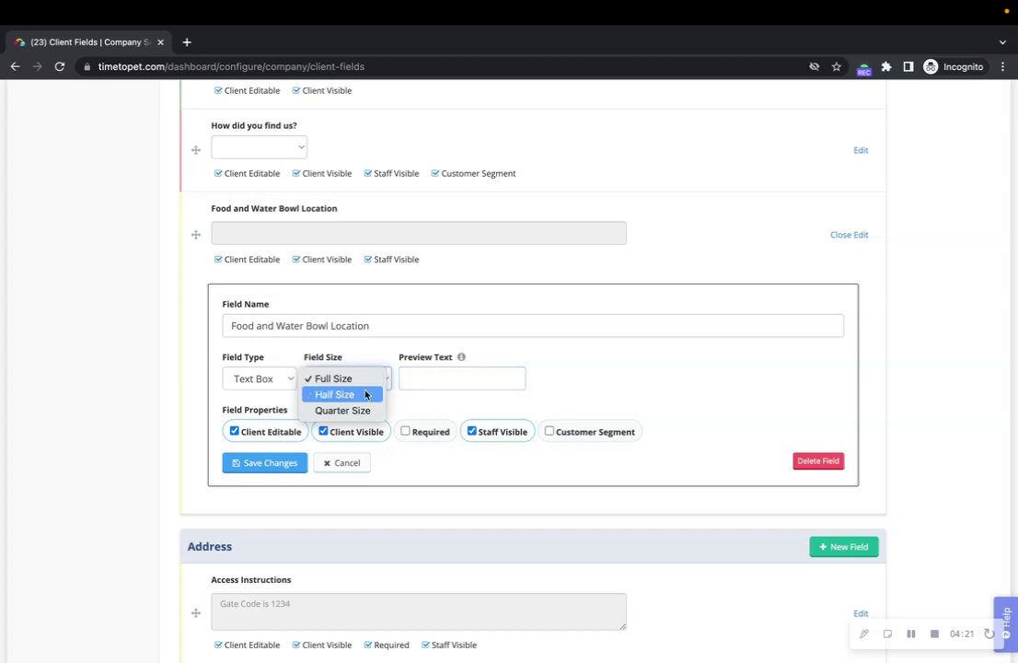
left_click(365, 394)
left_click(374, 389)
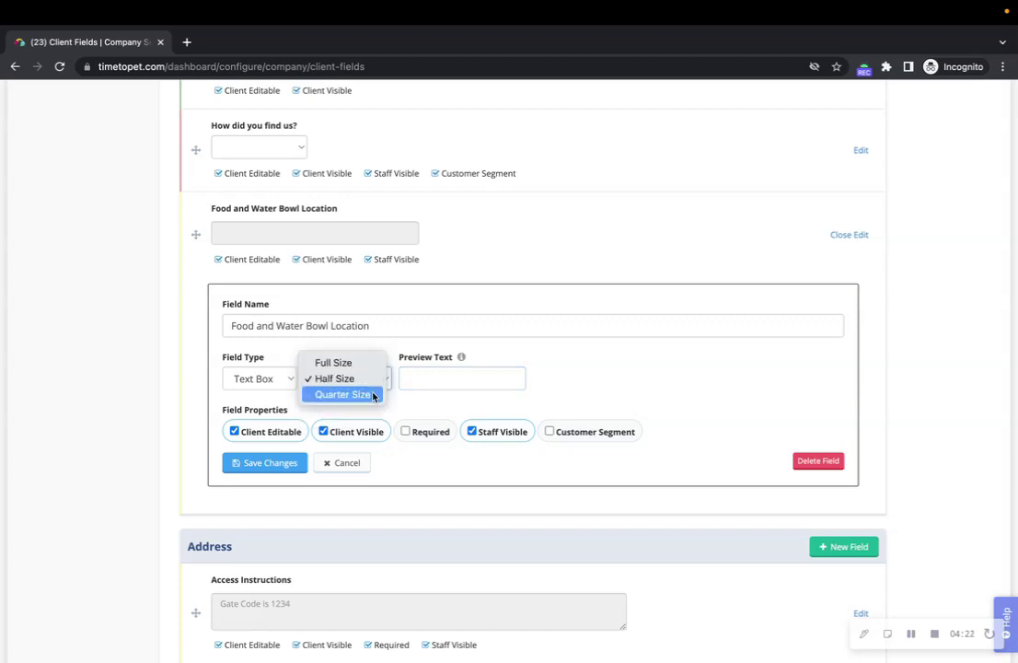
left_click(373, 393)
Step: Make the field a Text Area at Full Size
left_click(283, 381)
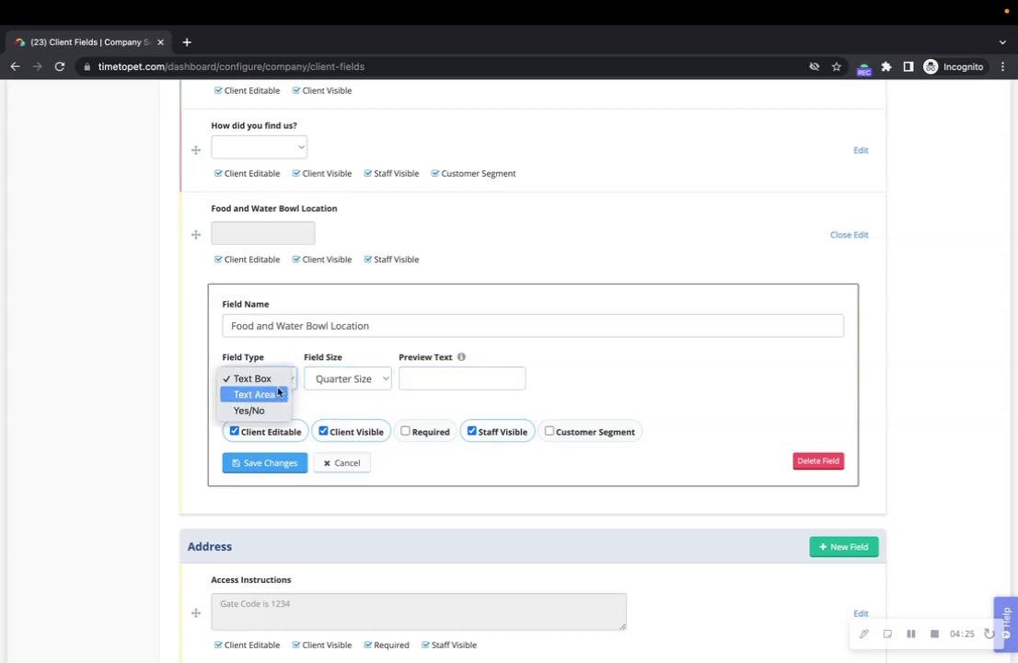
left_click(281, 394)
left_click(354, 391)
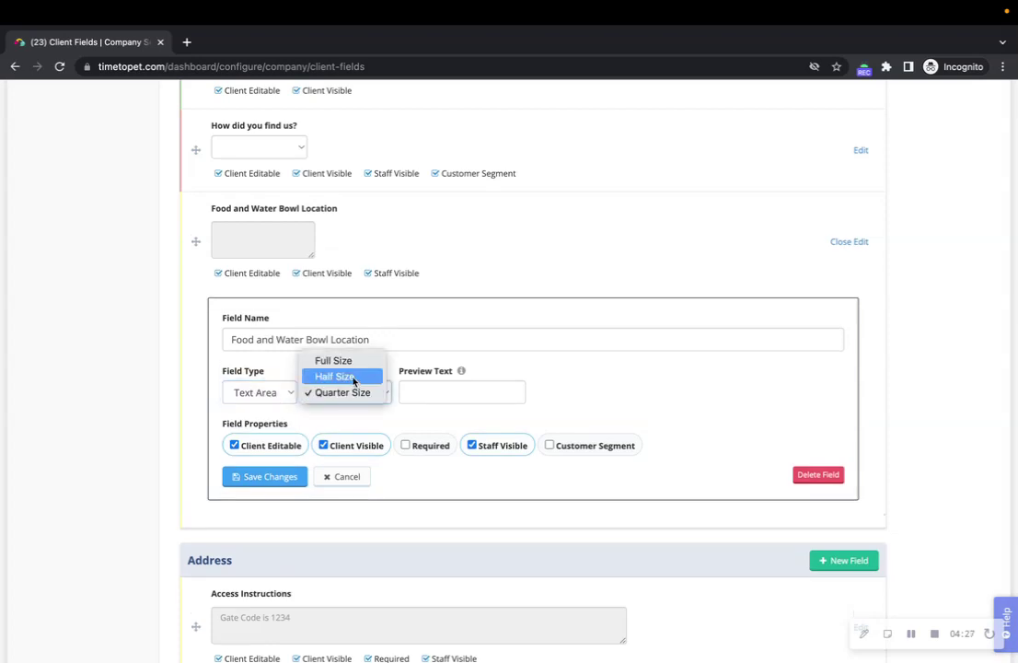
left_click(353, 380)
left_click(372, 394)
left_click(360, 378)
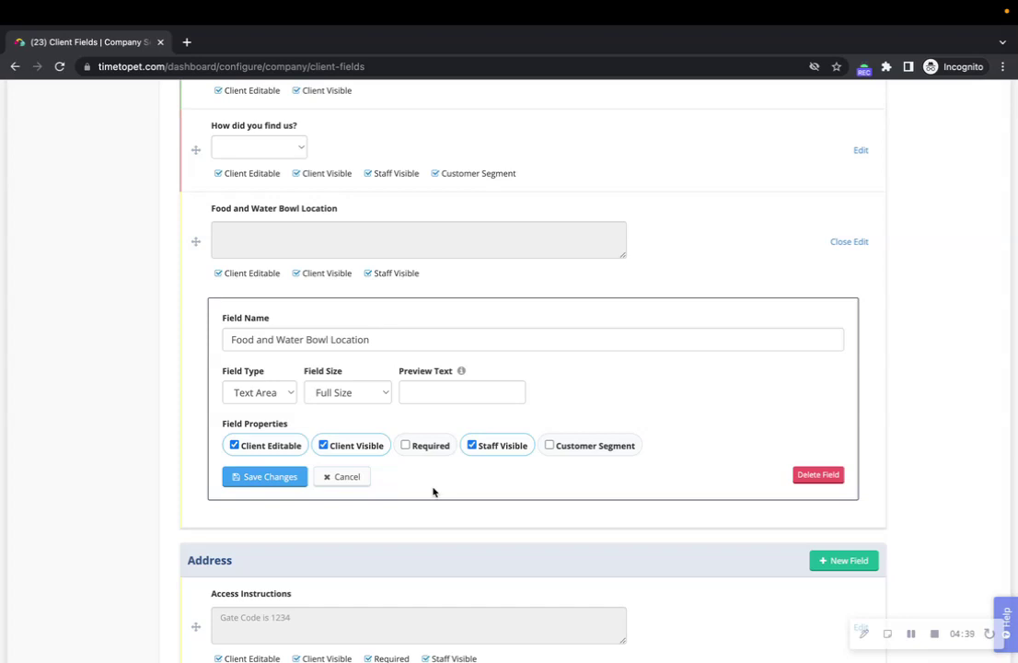
Step: Uncheck Client Editable and Client Visible, leaving the field Staff Visible only
left_click(280, 452)
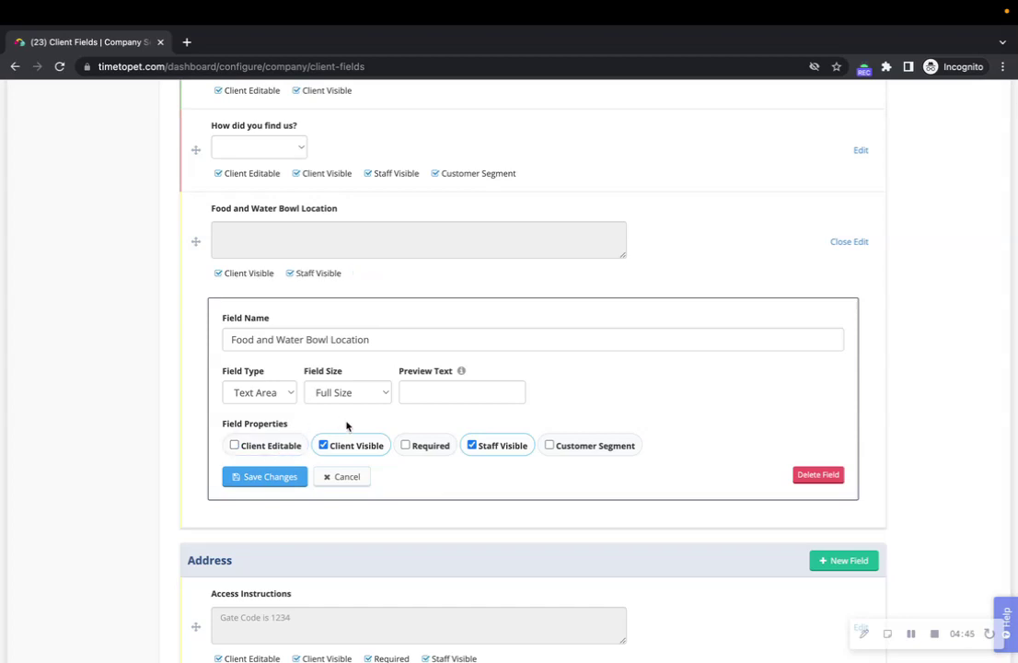
left_click(373, 455)
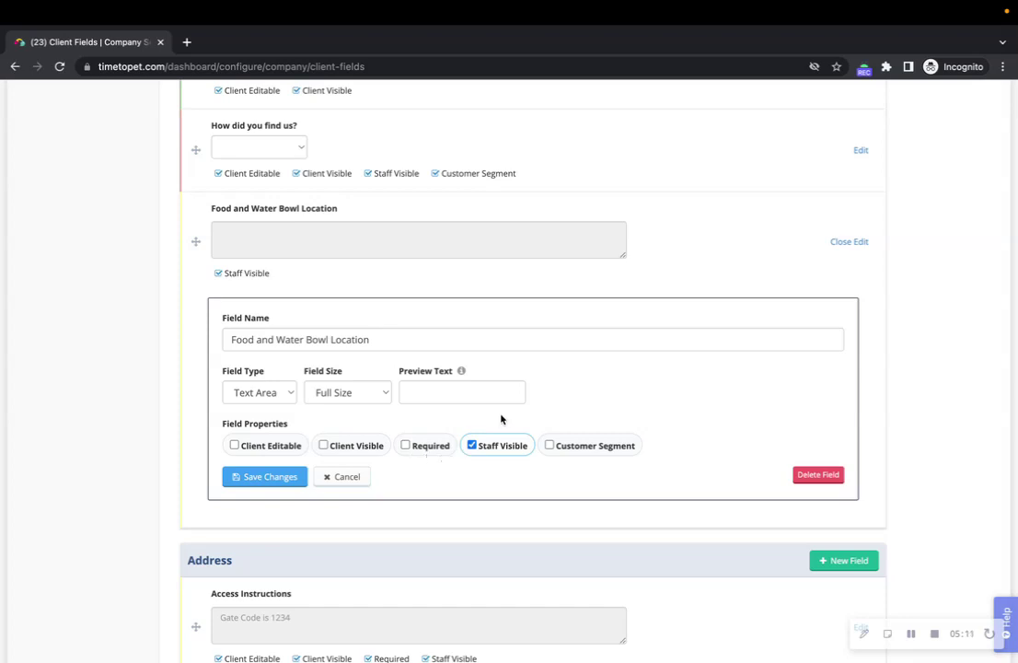
Step: Uncheck Staff Visible, check Customer Segment, and set the Field Type to Text Box
scroll(502, 475, "down", 1)
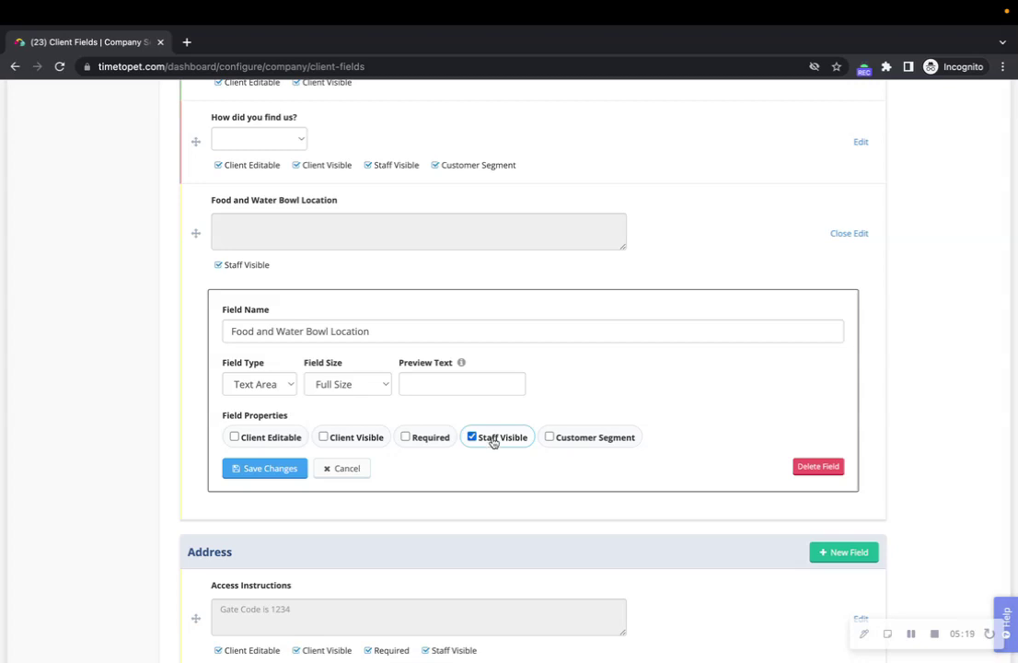
left_click(507, 442)
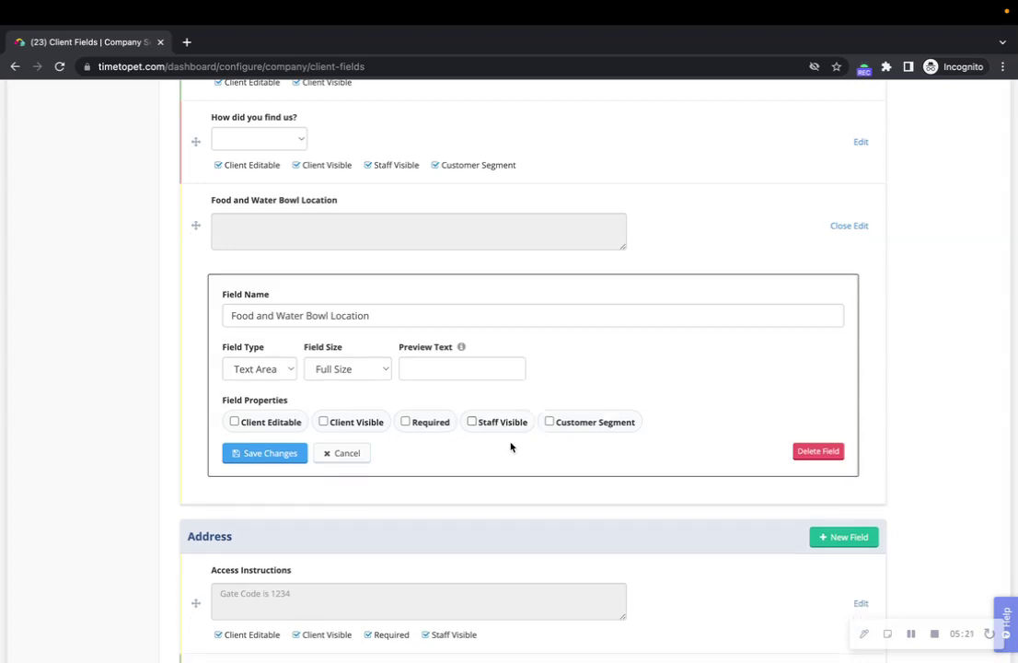
left_click(578, 424)
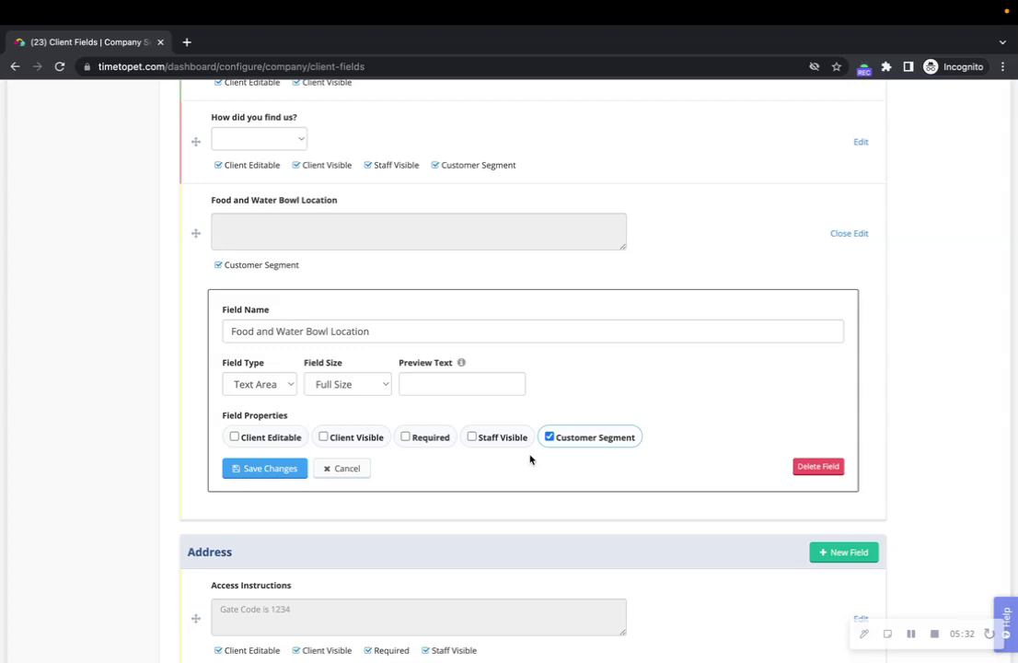
left_click(283, 383)
left_click(278, 372)
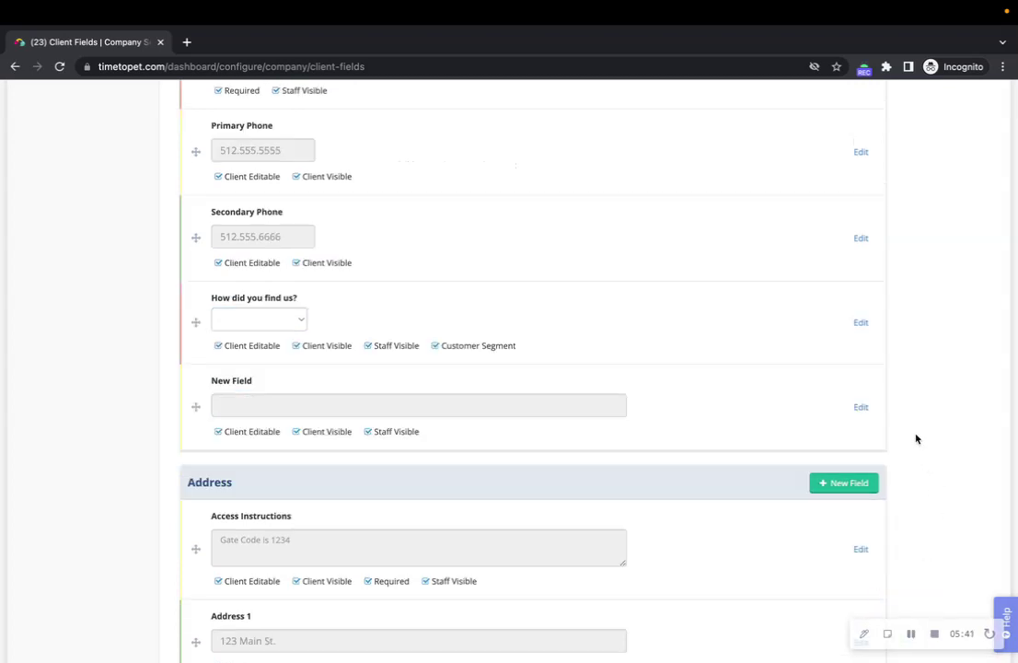
Step: Delete the extra New Field listed after 'How did you find us?' in Primary Contact
left_click(854, 411)
scroll(764, 488, "down", 2)
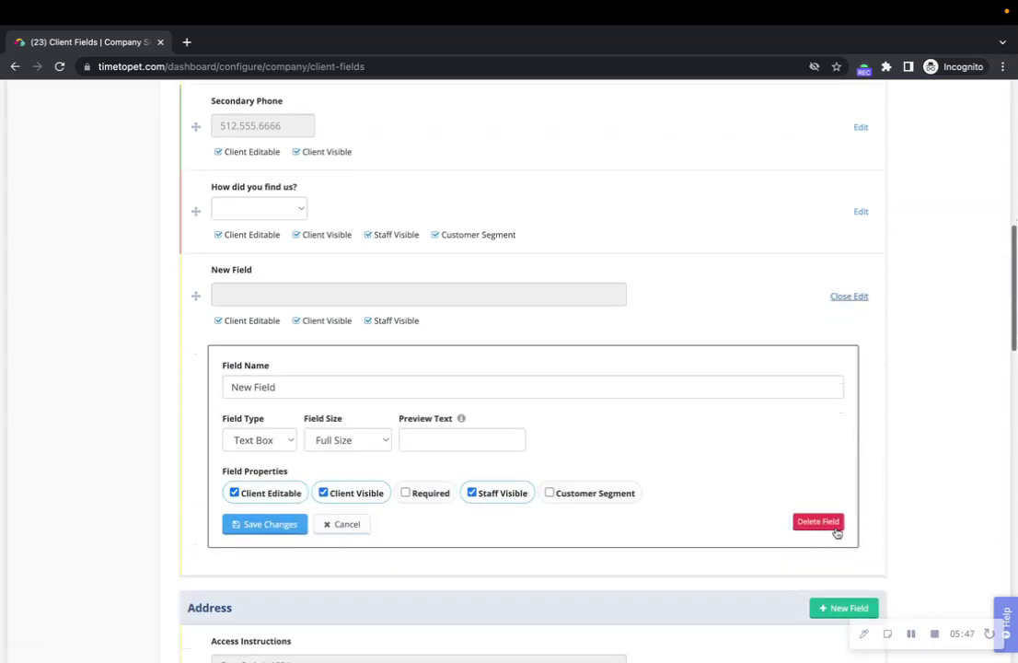
left_click(824, 523)
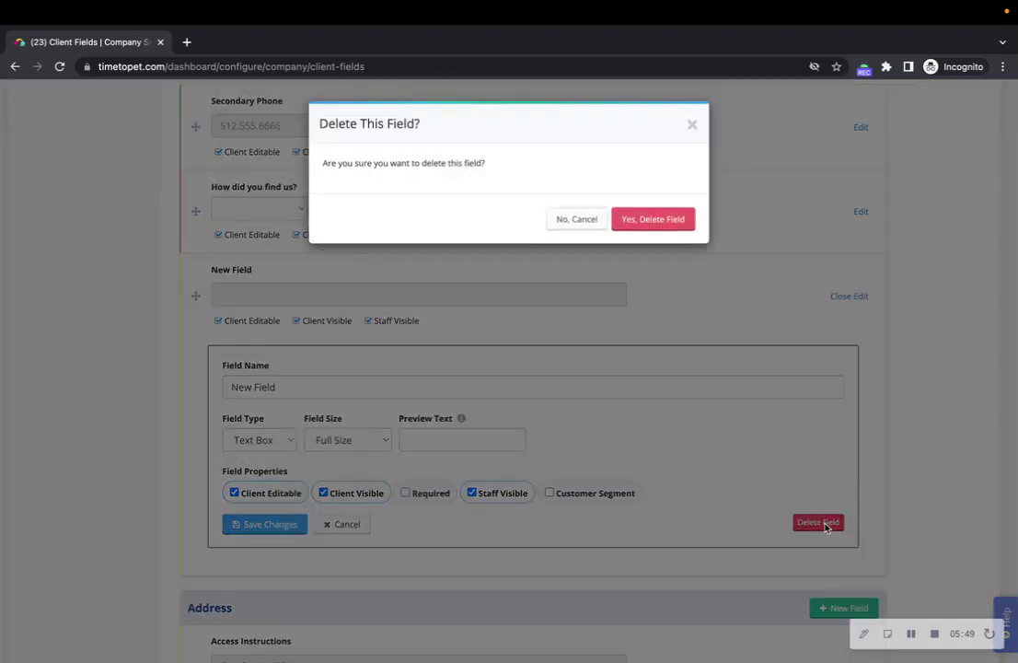
left_click(654, 217)
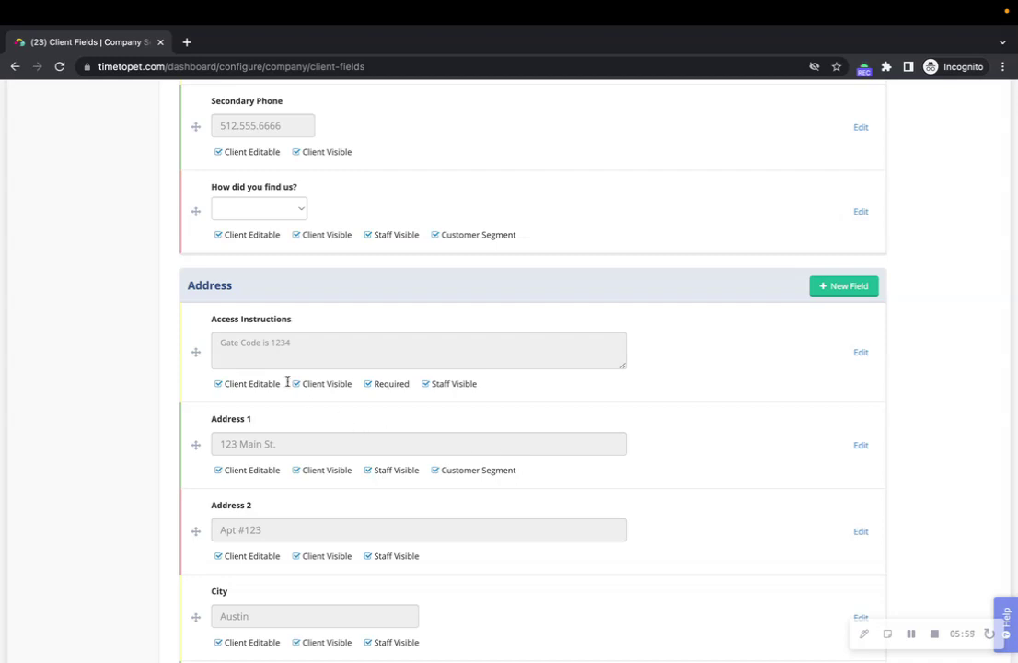
Step: Drag Access Instructions from the Address group to just below 'How did you find us?' in Primary Contact
left_click_drag(196, 352, 193, 490)
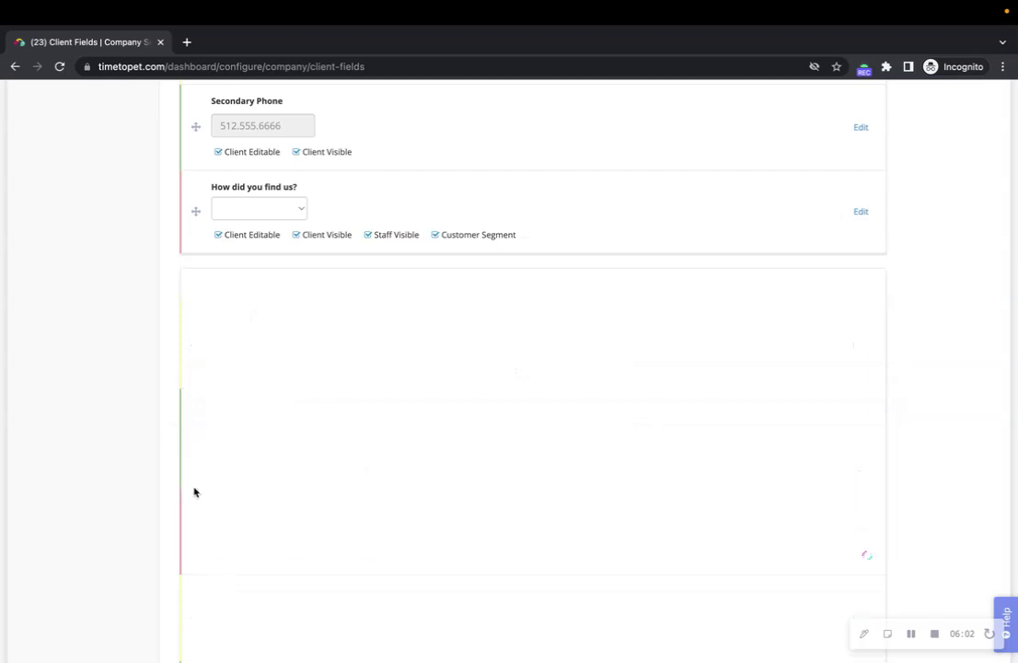
scroll(193, 490, "down", 1)
scroll(193, 490, "up", 3)
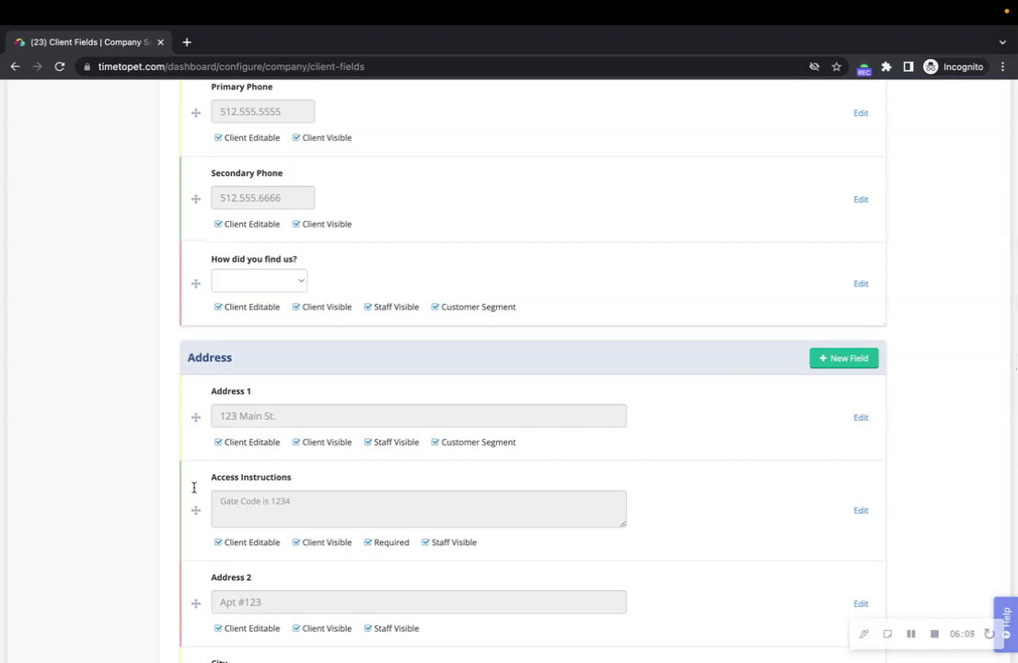
scroll(219, 483, "up", 1)
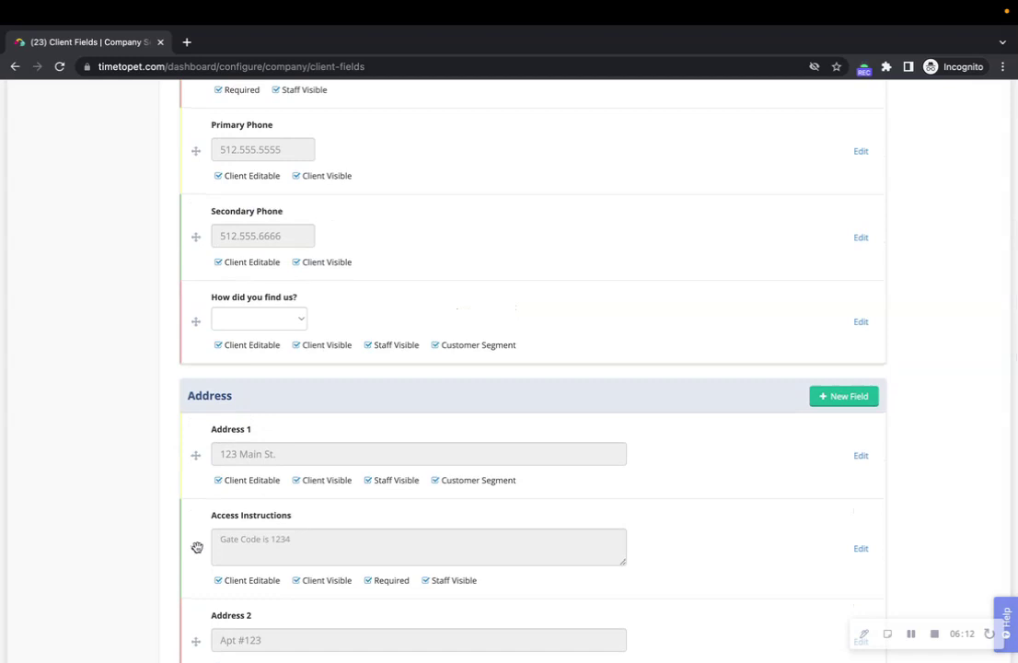
left_click_drag(197, 547, 233, 359)
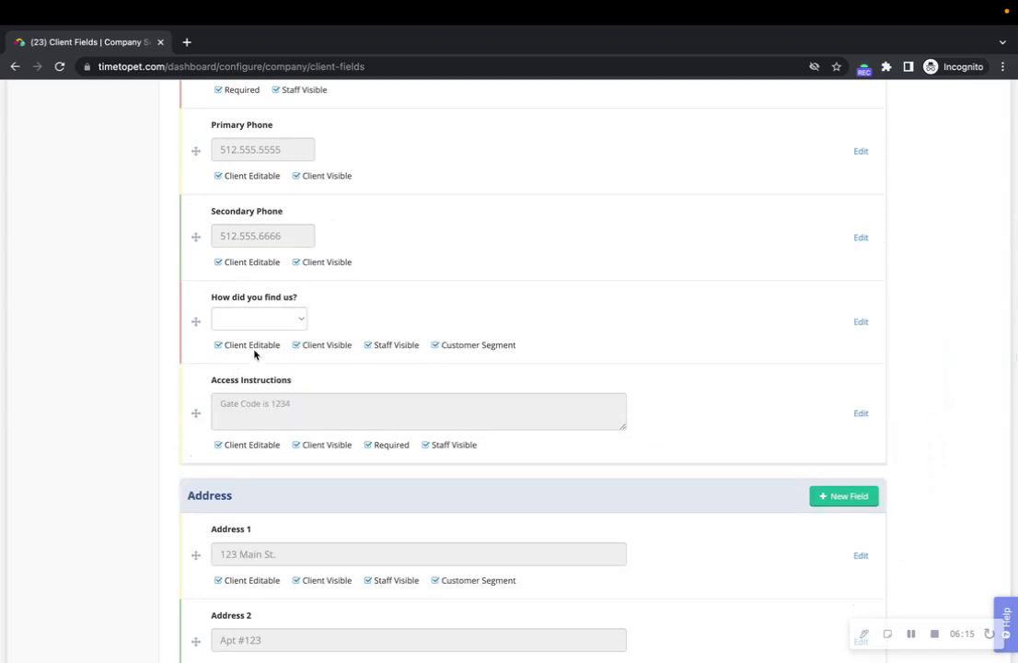